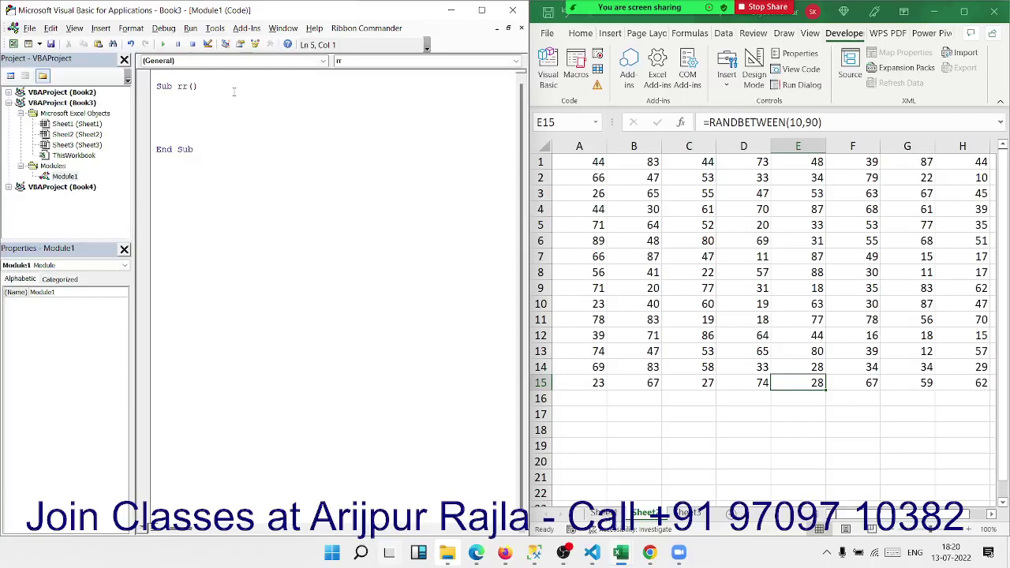
Add blank lines inside Sub rr, then clear the random numbers in columns G–I
key("Up")
key("Up")
key("Return")
key("Return")
left_click(896, 149)
left_click_drag(896, 149, 990, 147)
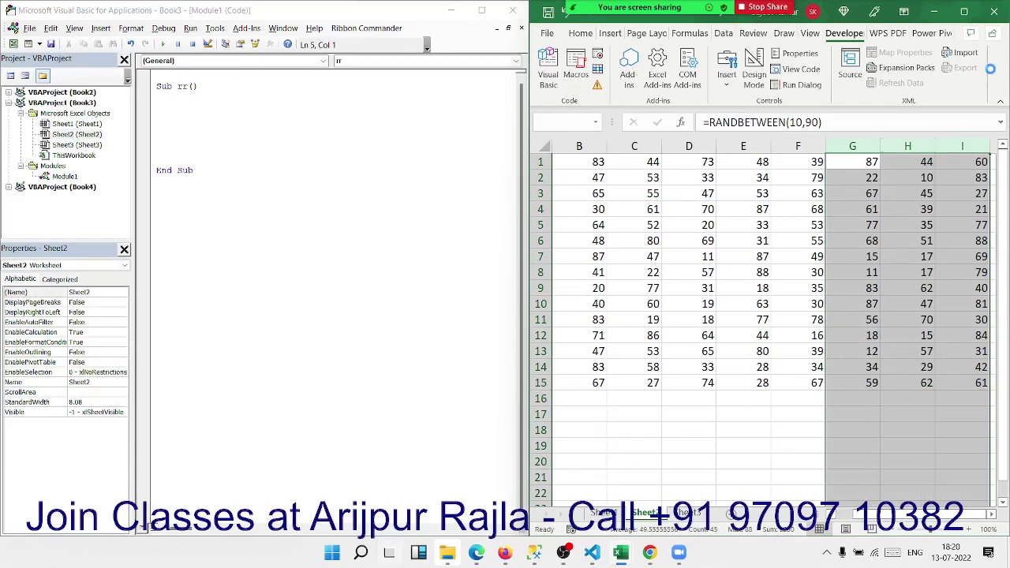
key("Delete")
key("Left")
key("Left")
key("Left")
key("Left")
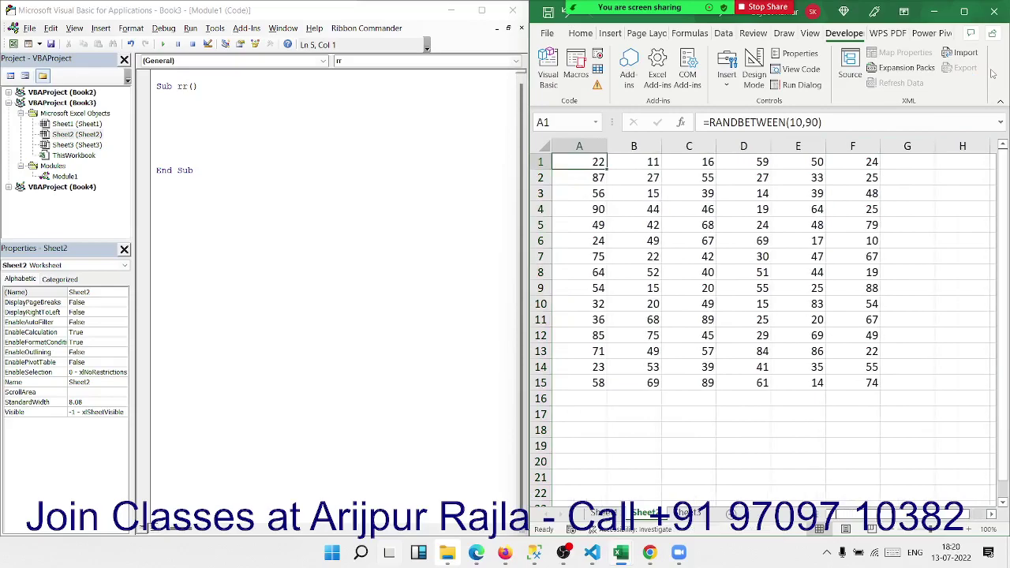
Write Range("A1:F15").Select and Range("A1", "F15").Select on separate lines in Sub rr
left_click(217, 117)
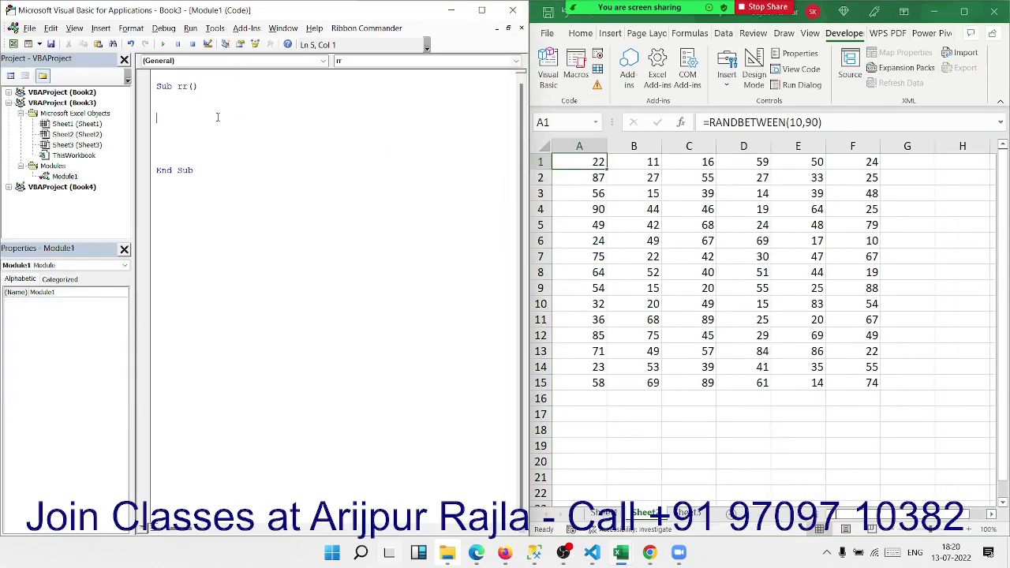
type("range")
type("(\"A")
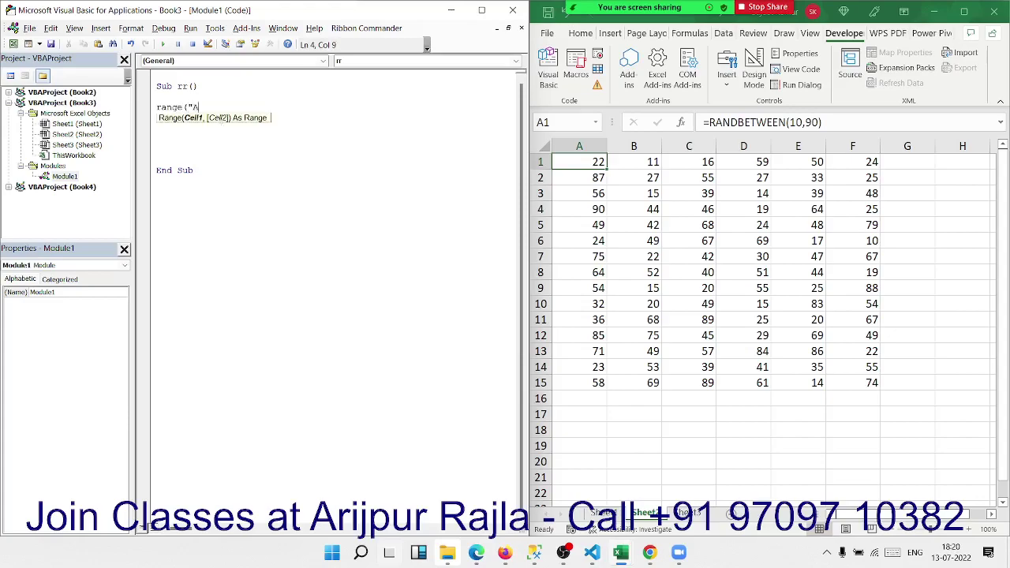
type("1")
type(":F")
type("15\").")
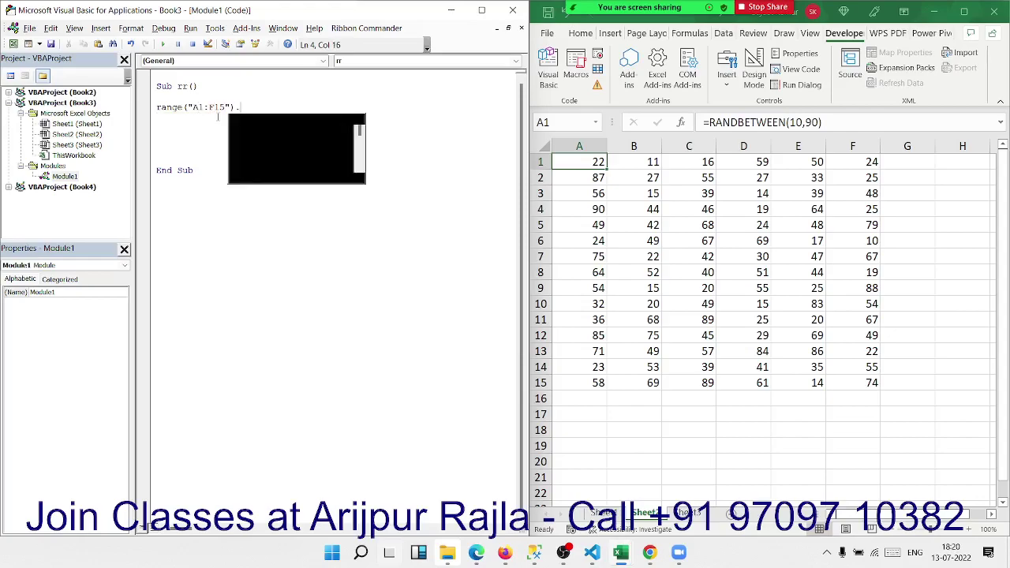
type("sel")
key("Tab")
key("Return")
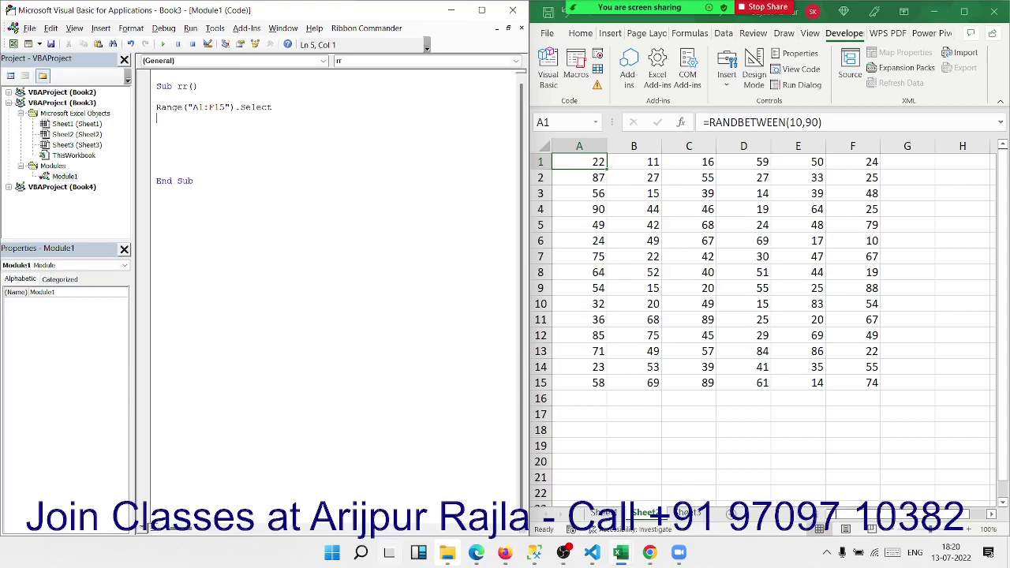
type("rang")
type("e(\"A")
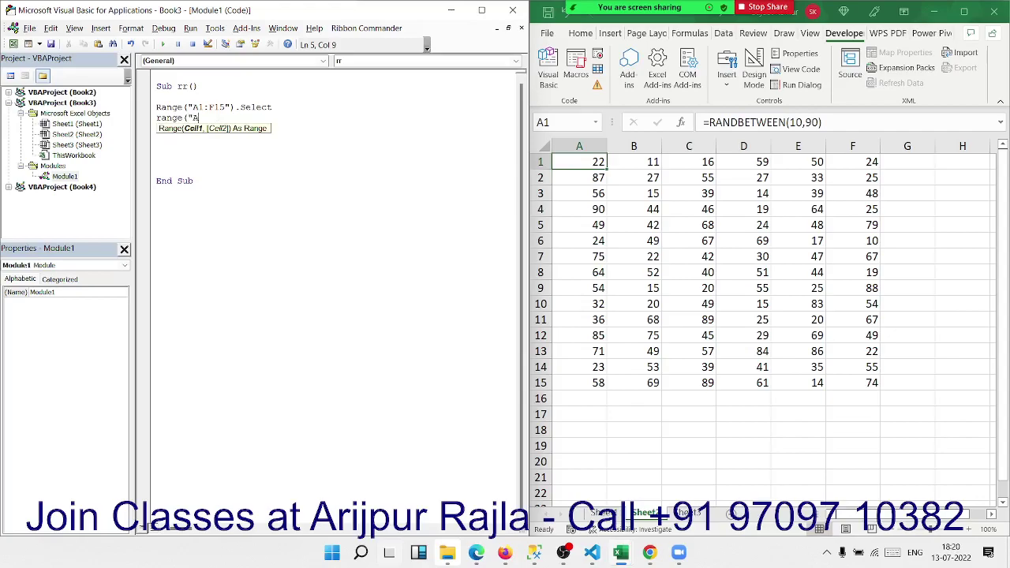
type("1\"")
type(",")
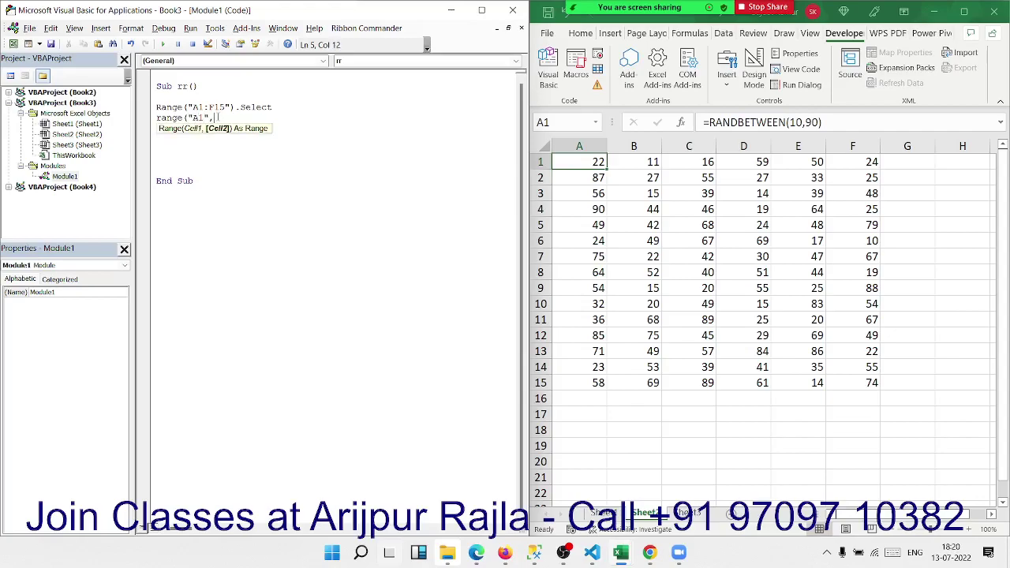
type("\"F15")
type("\").")
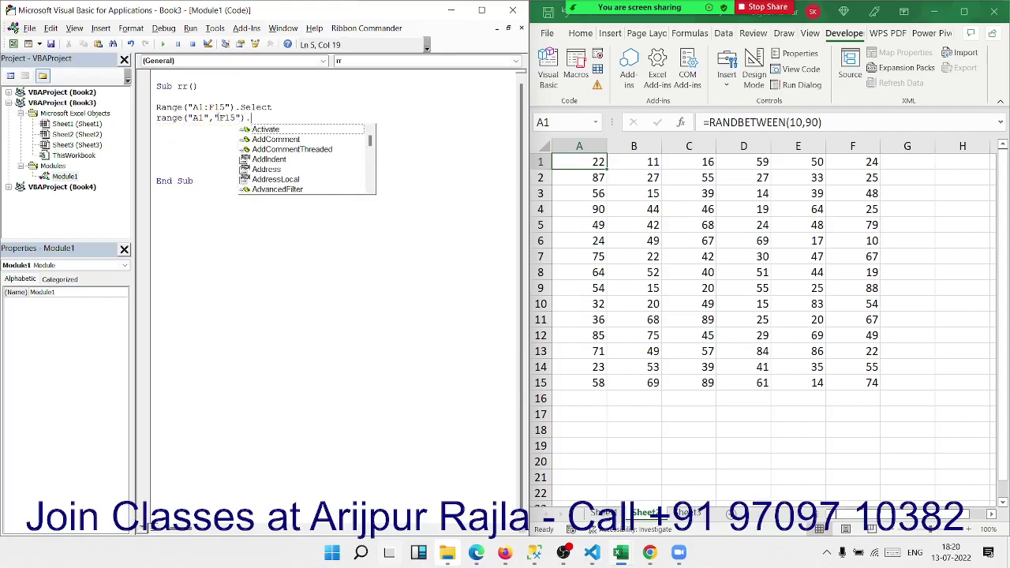
type("select")
key("Return")
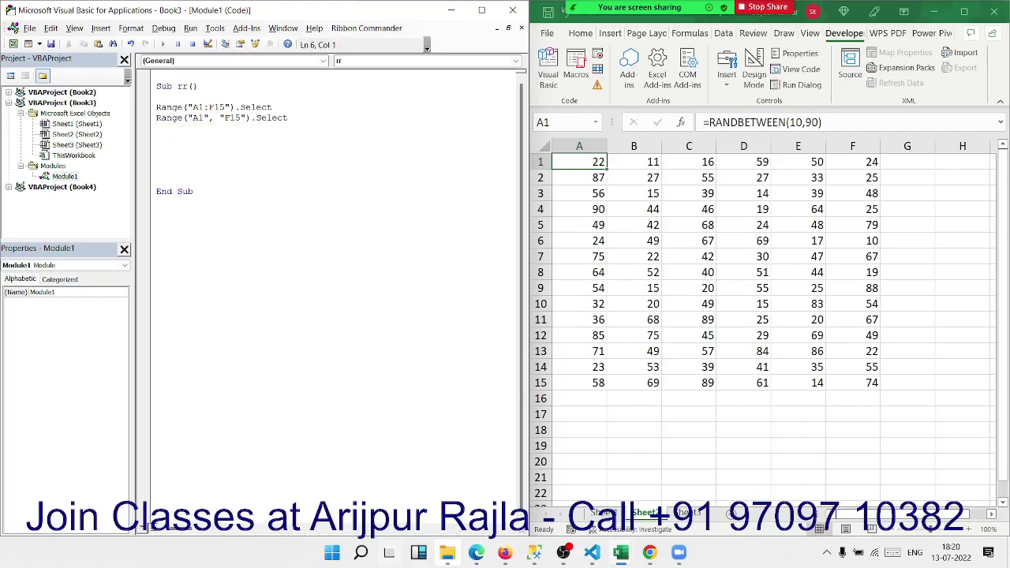
Select C6 on the sheet, then run rr so A1:F15 becomes selected
left_click_drag(156, 118, 252, 128)
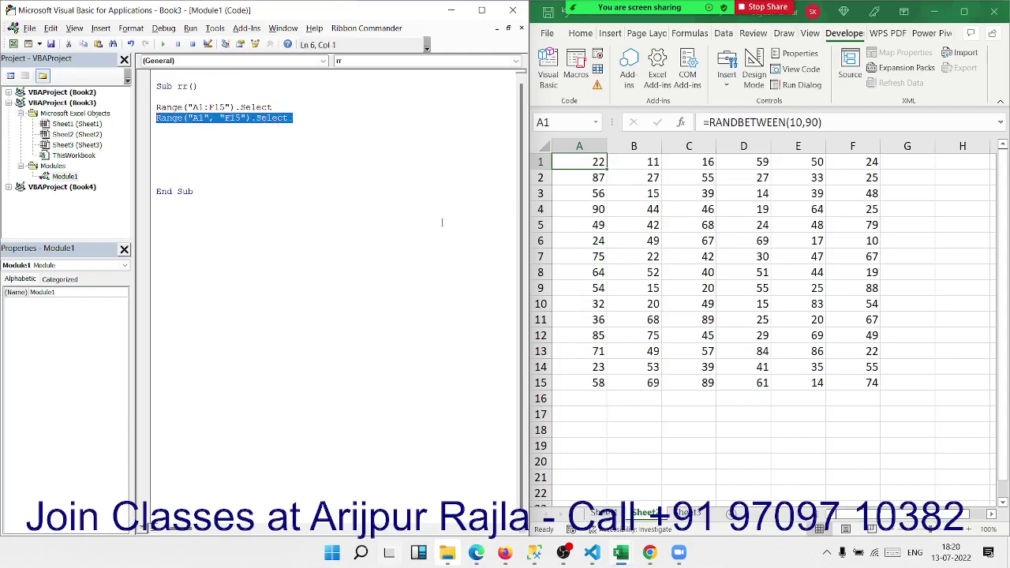
left_click(224, 118)
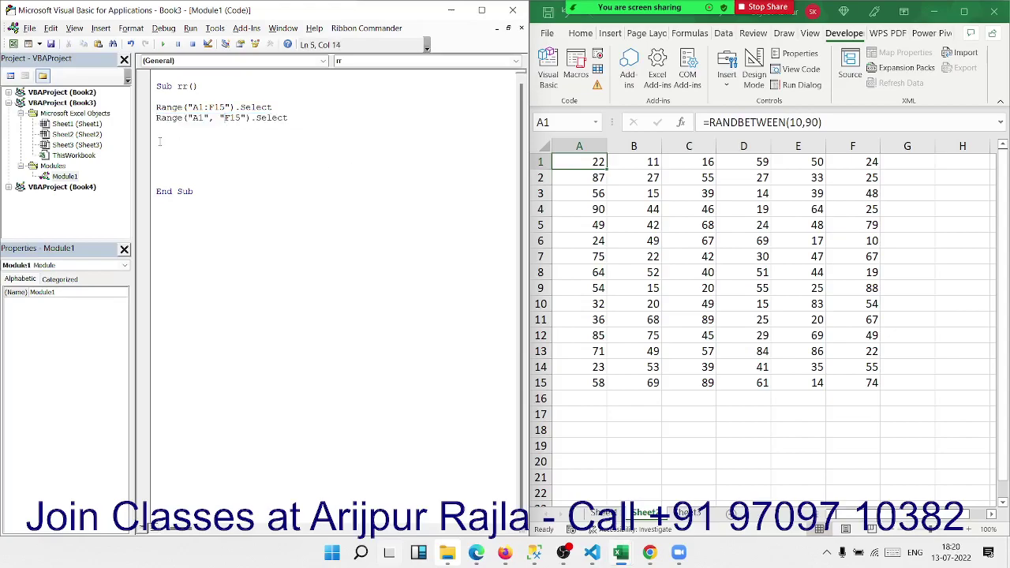
key("ctrl+a")
left_click(662, 234)
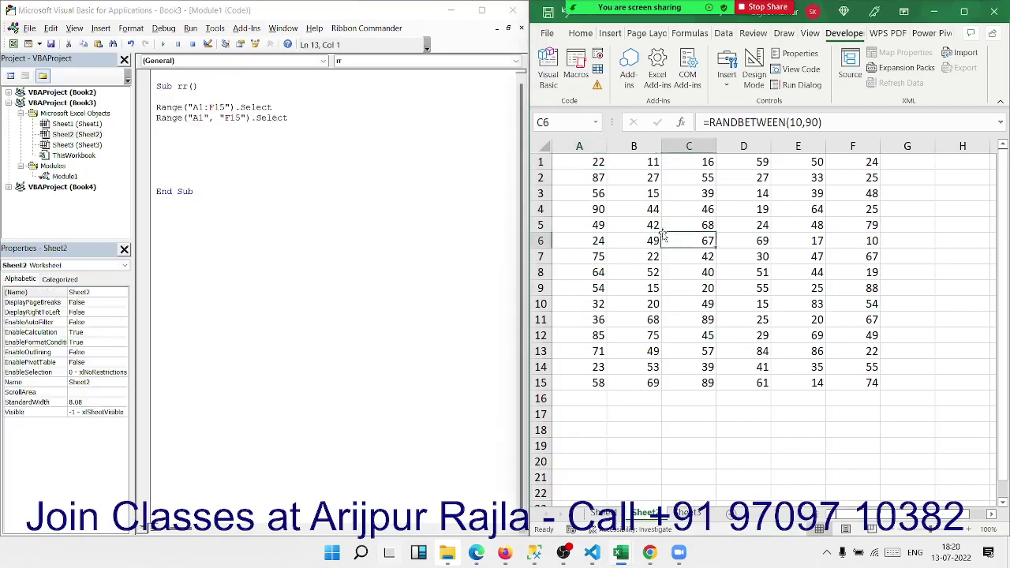
key("ctrl+a")
left_click(178, 137)
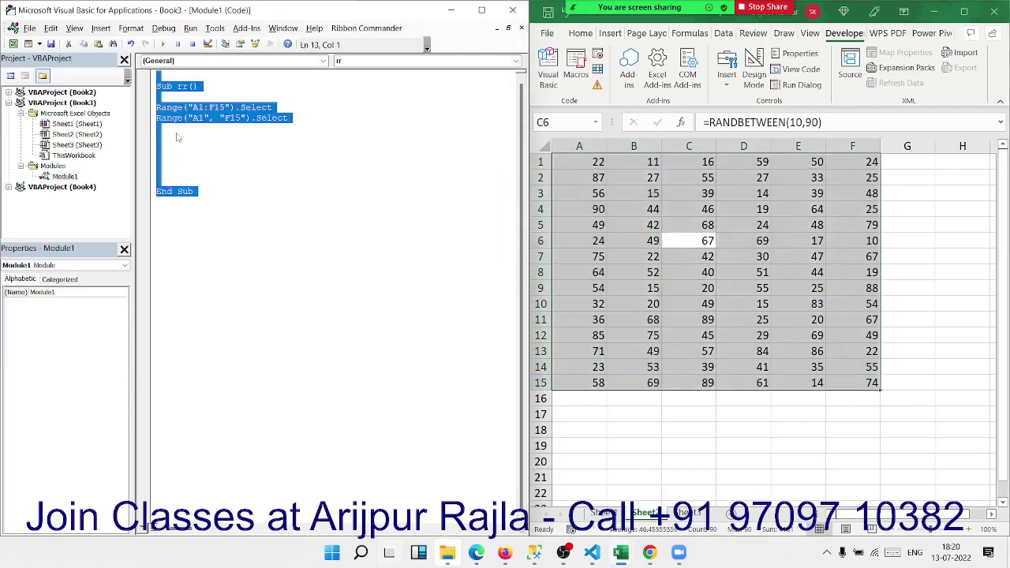
left_click(174, 138)
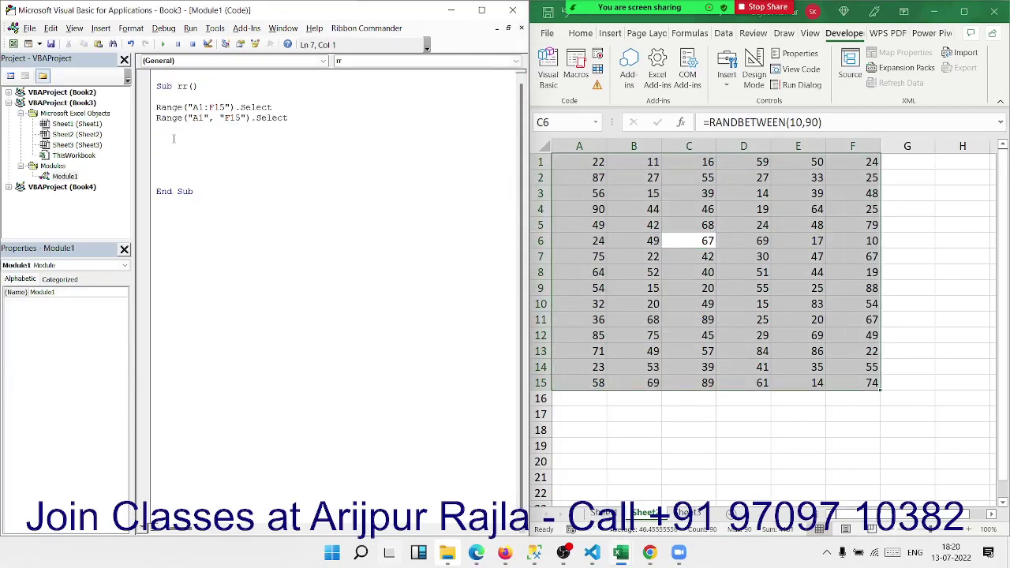
Add Range("A1").CurrentRegion.Select and Cells(1, 1).Select lines to Sub rr and run it with F5
type("range")
type("(\"A")
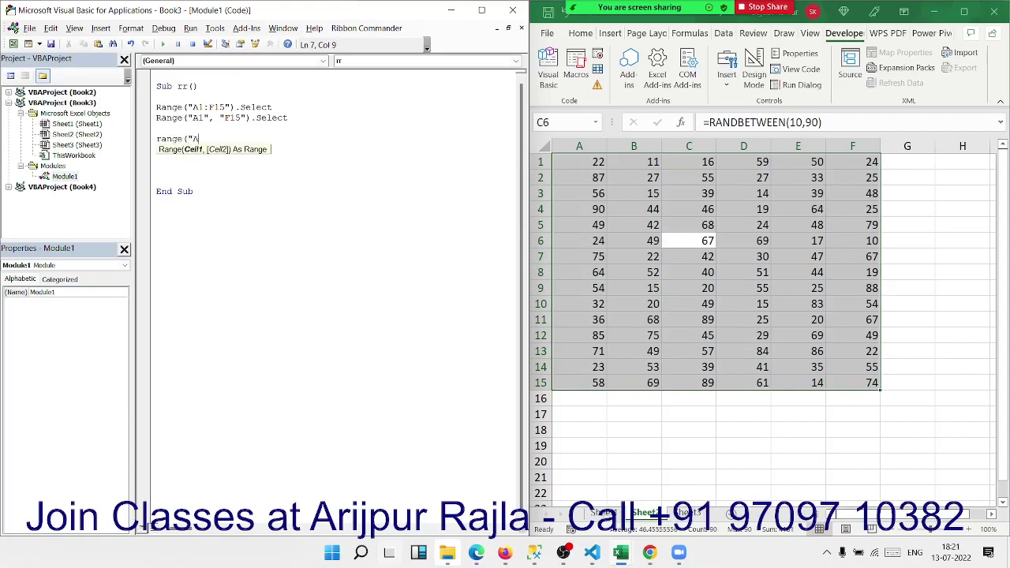
type("1\").c")
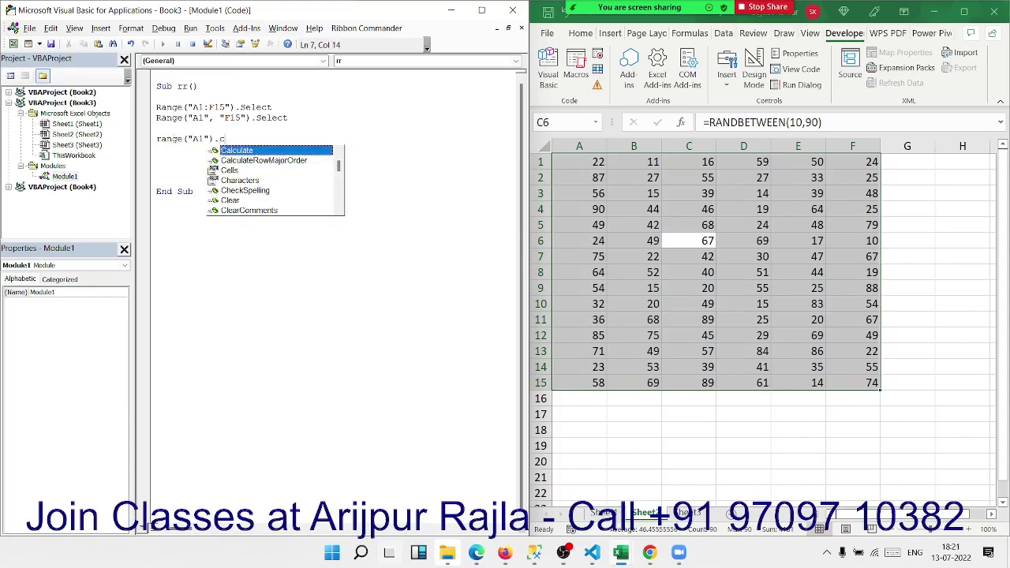
type("u")
type(".")
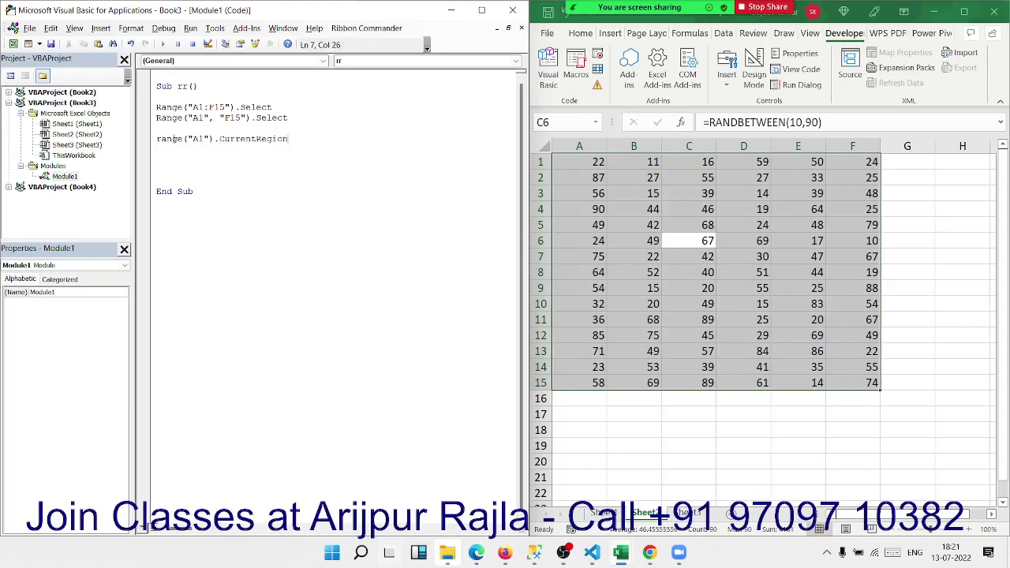
type("select")
key("Return")
key("Return")
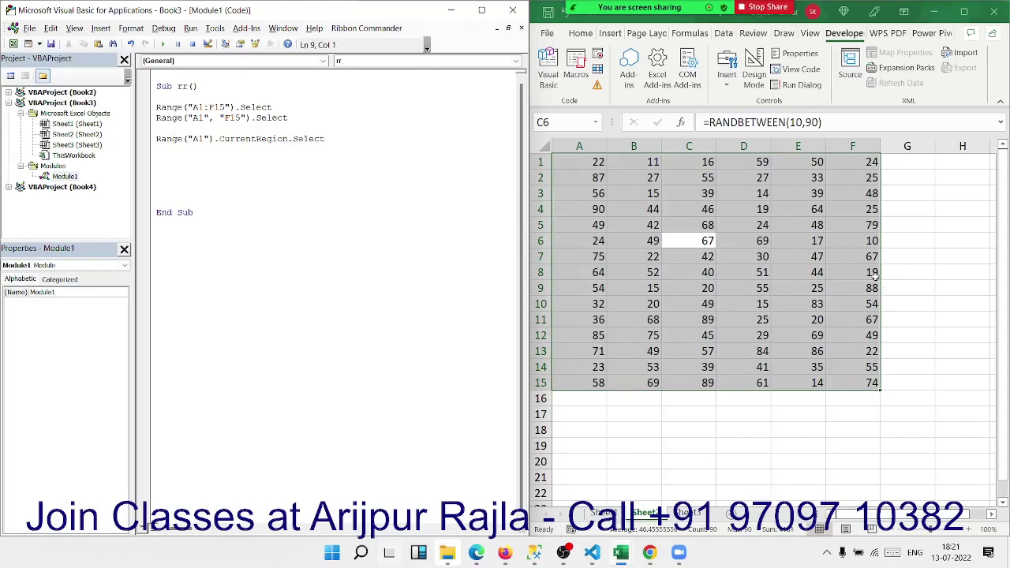
left_click(707, 211)
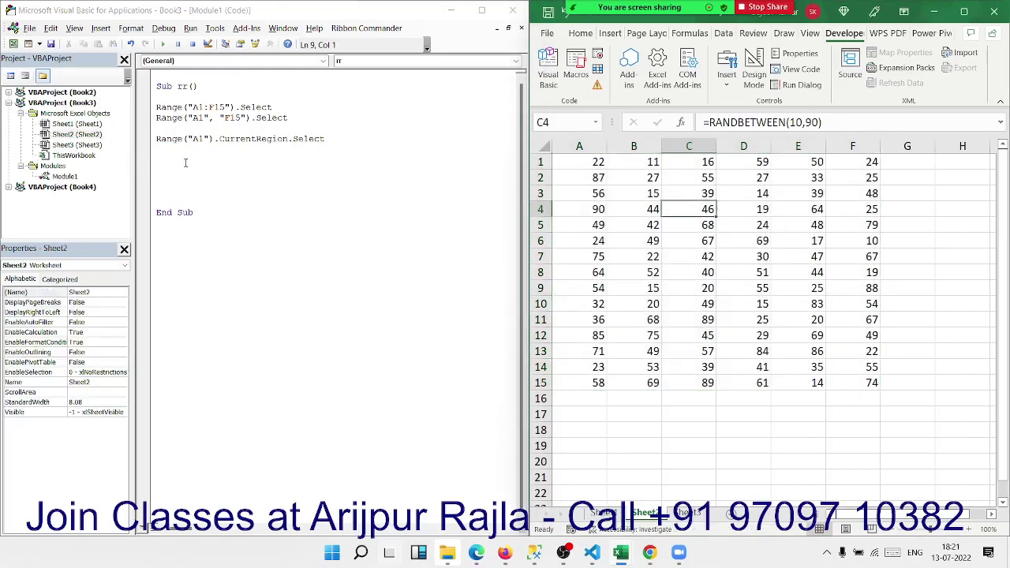
left_click(185, 163)
type("cells")
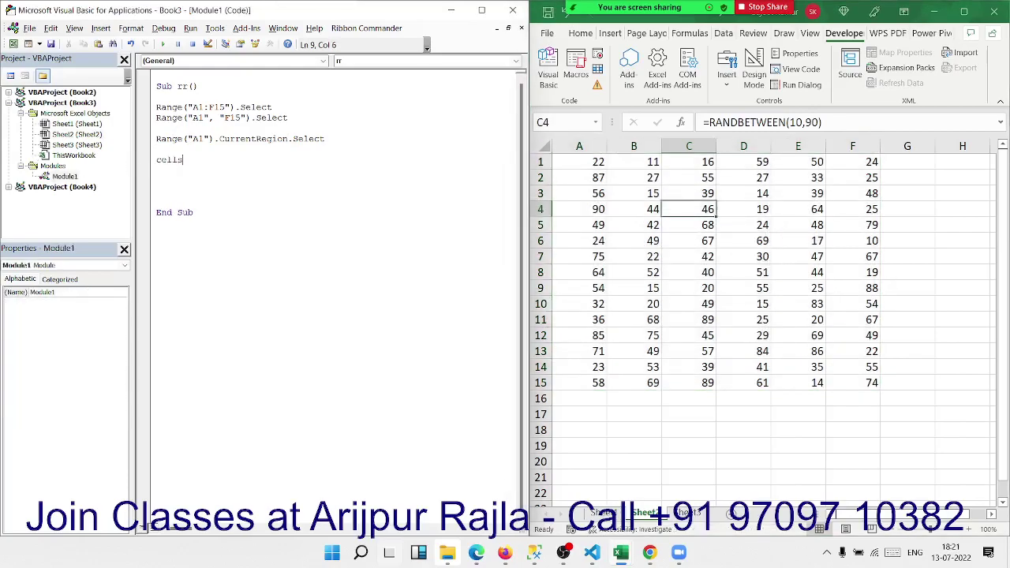
type("(1,")
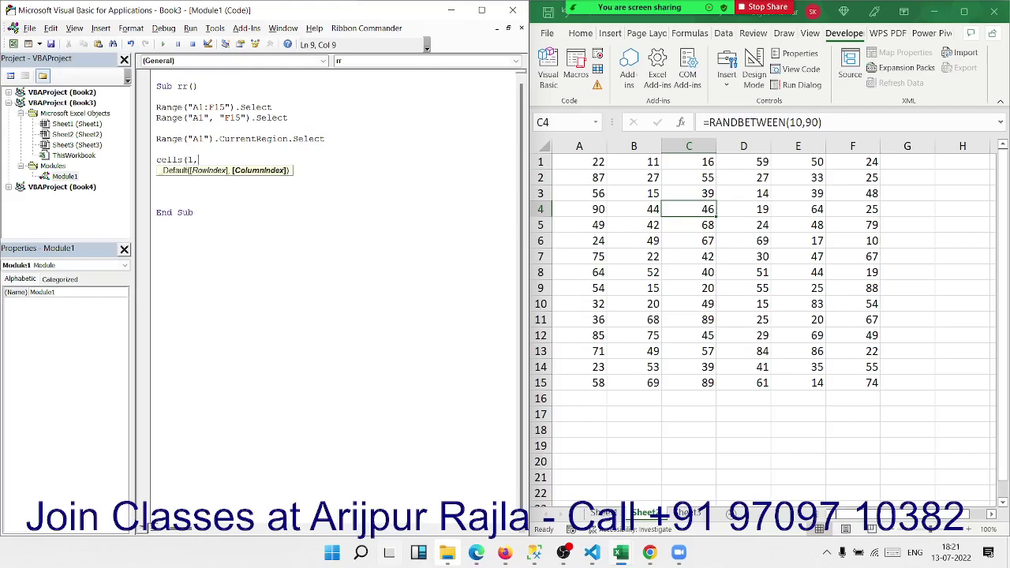
type("1)")
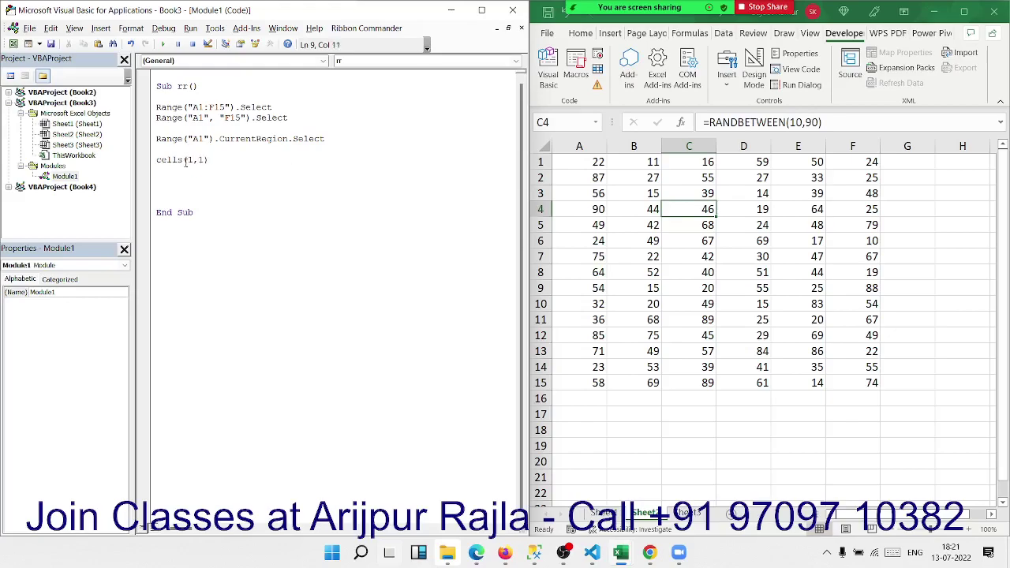
type(".selec")
type("t")
key("Return")
key("F5")
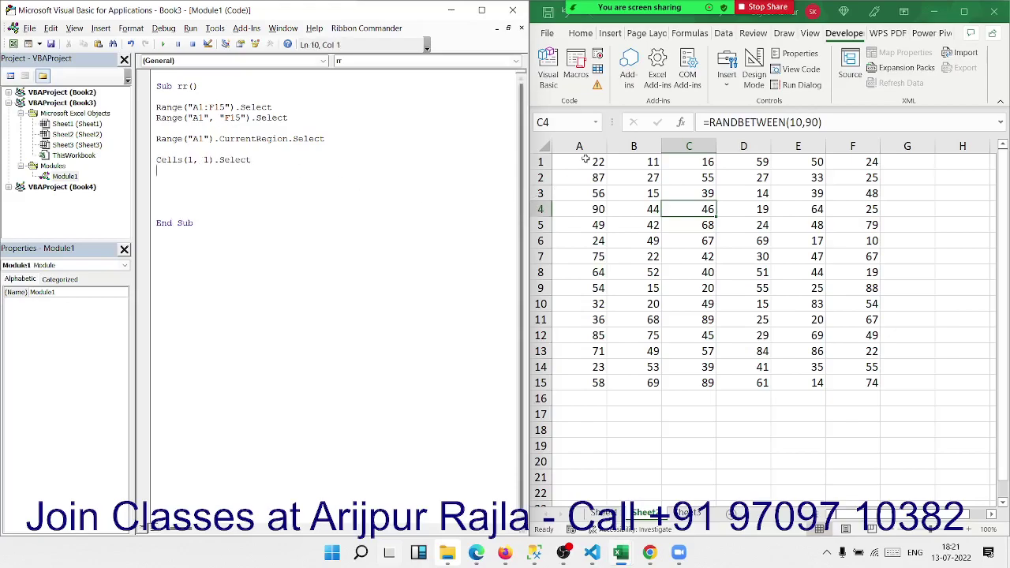
Add a Cells.Select line and demonstrate selecting every cell on the sheet
left_click(160, 182)
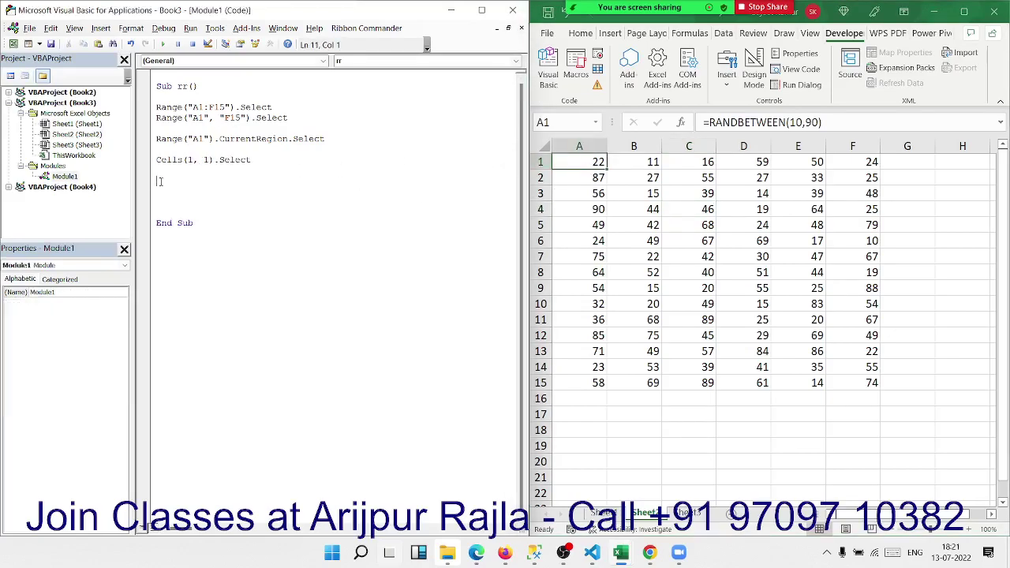
type("cells")
type(".se")
key("Tab")
left_click(584, 240)
left_click(538, 144)
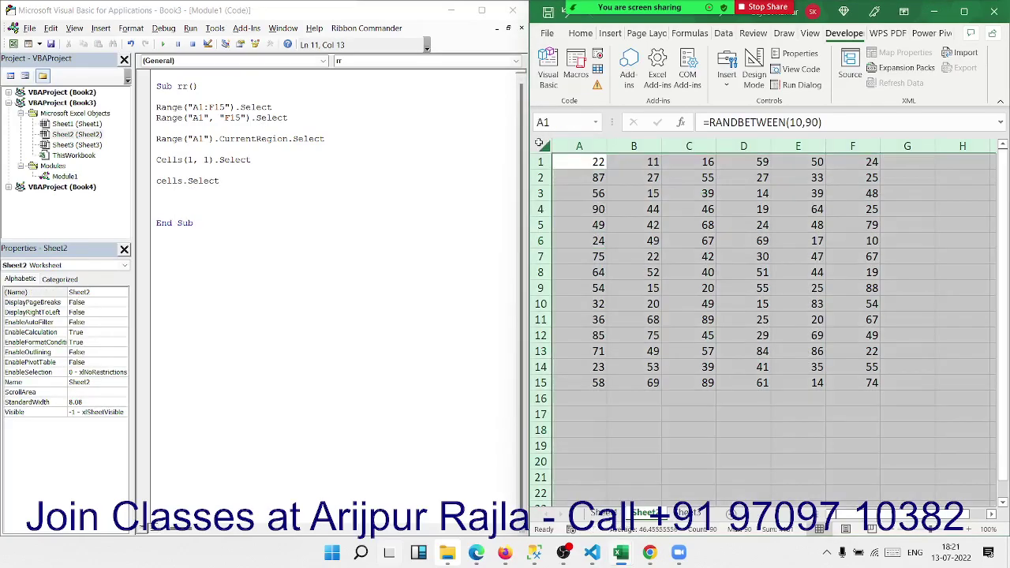
left_click(157, 202)
key("Return")
key("Return")
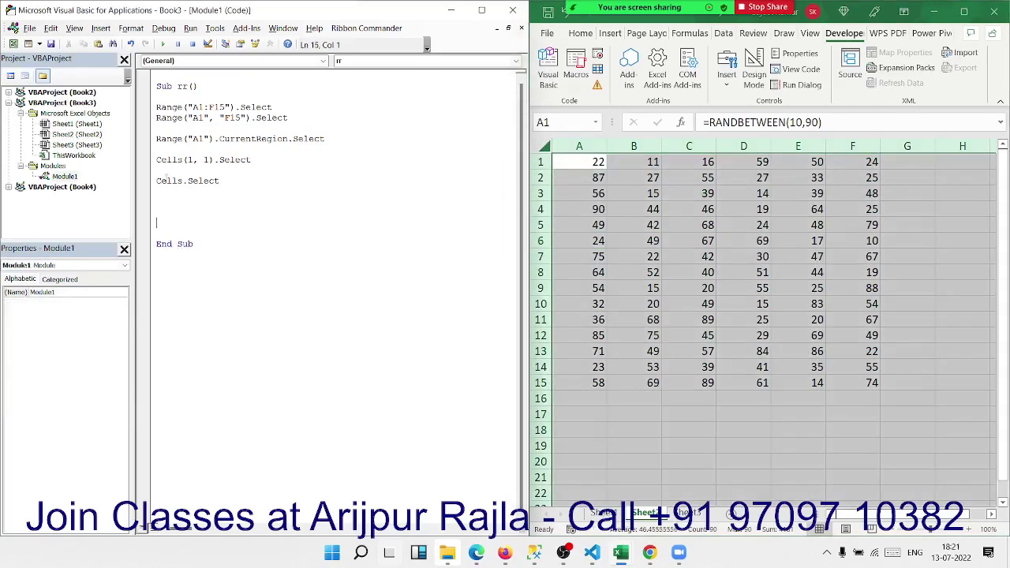
Show Ctrl+Down from A1, then add Range("A6500").End(xlUp).Select and blank lines before End Sub
left_click(586, 164)
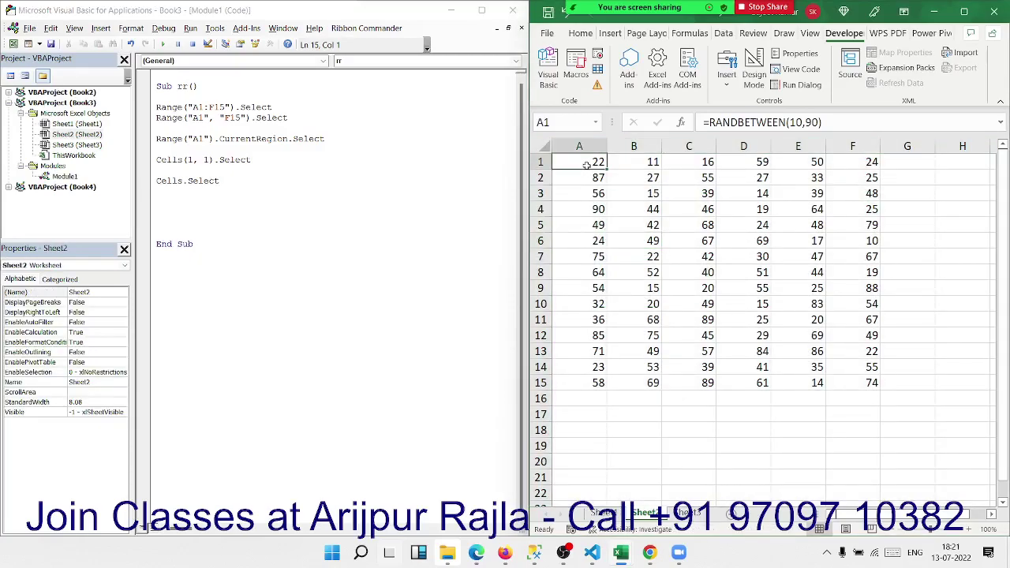
key("ctrl+Down")
left_click(159, 203)
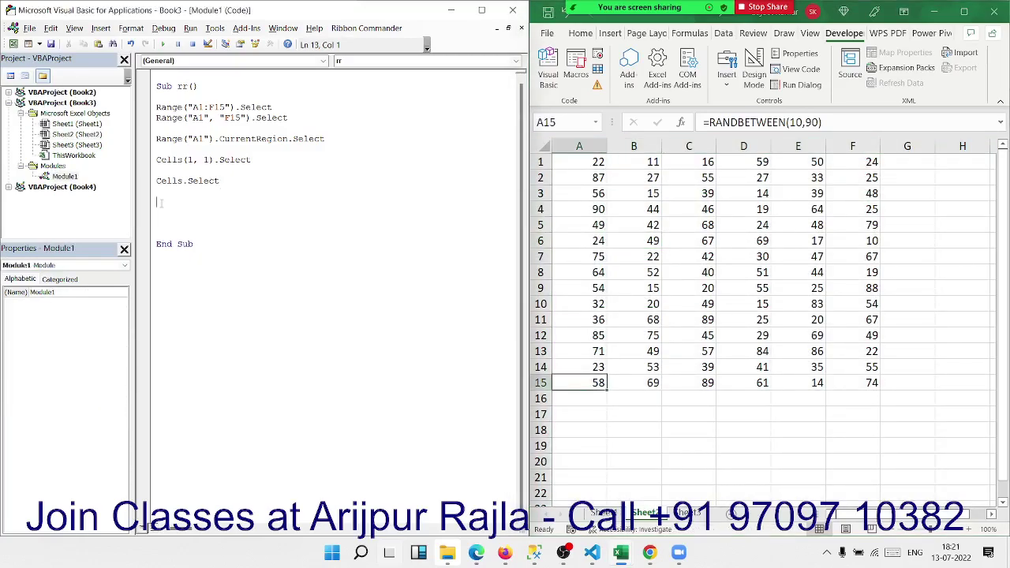
type("ramh")
key("BackSpace")
key("BackSpace")
type("nge")
type("(\"A\"")
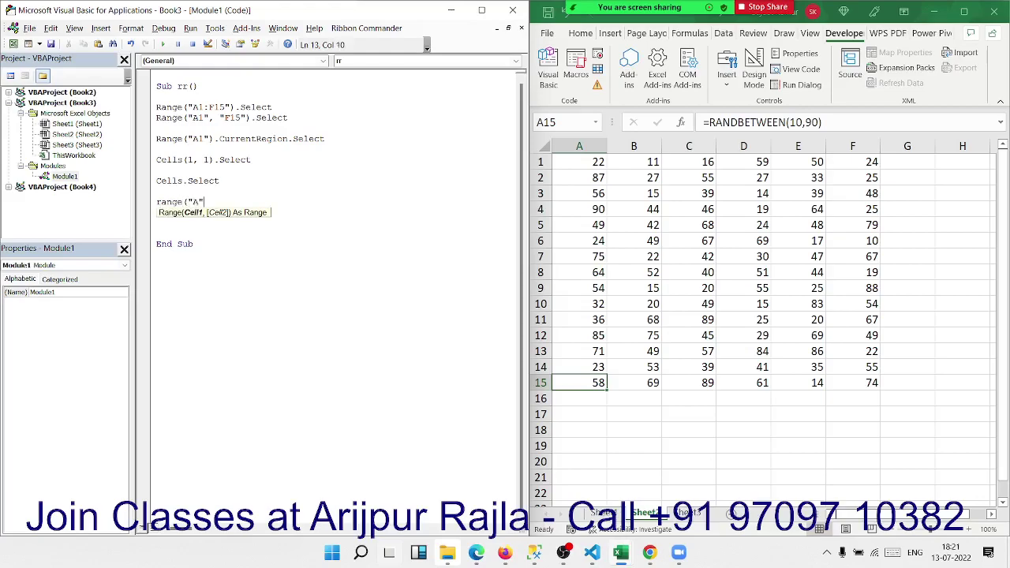
key("BackSpace")
type("6500")
type("\").end")
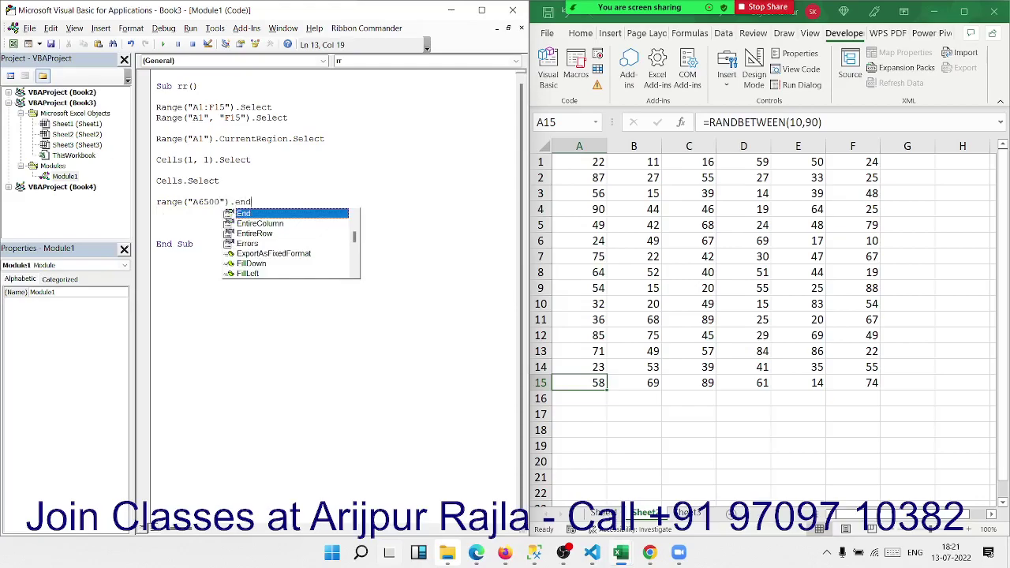
key("Tab")
type("(")
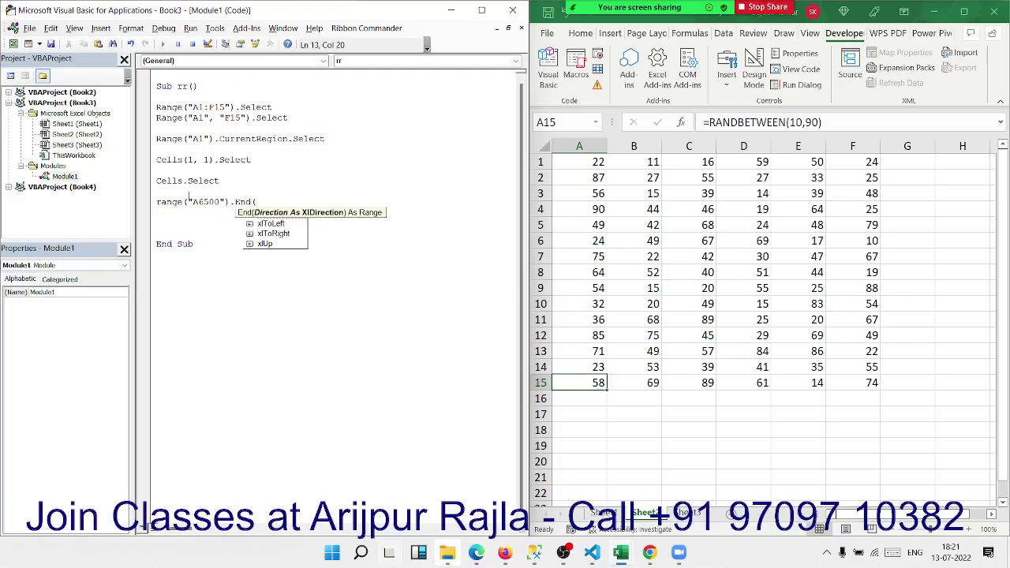
type("xlu")
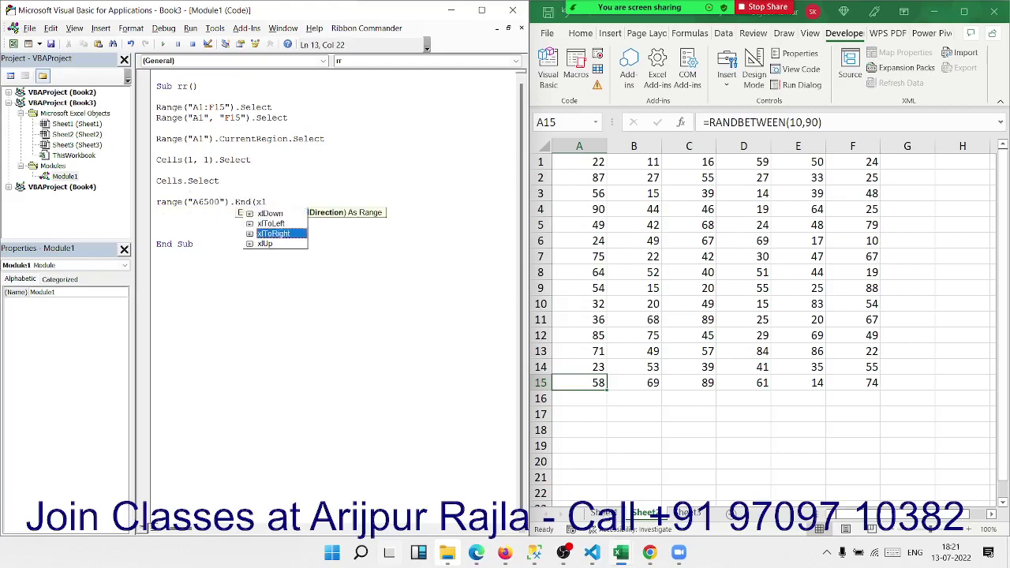
key("Tab")
type(")")
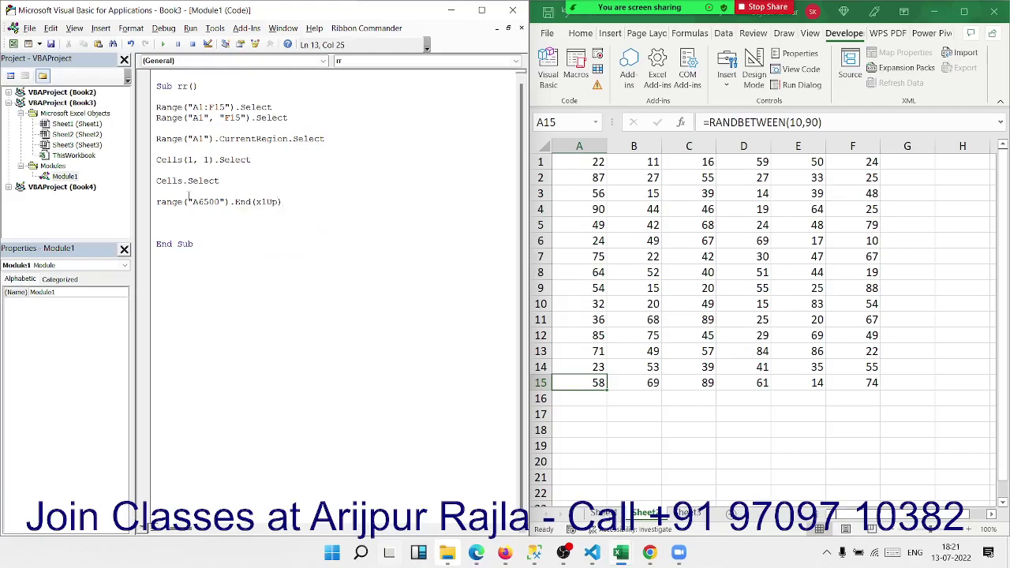
type(".s")
type("e")
key("Tab")
key("Return")
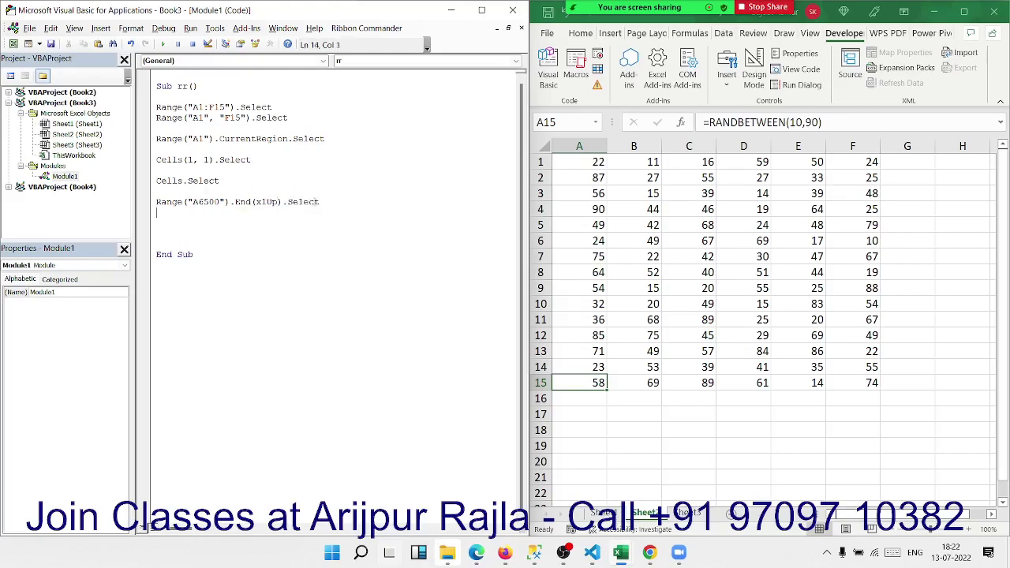
key("shift+Up")
key("shift+Up")
key("shift+Up")
left_click(181, 210)
key("Return")
Set a breakpoint on Range("A1", "F15").Select and add Range("A1", Range("A1").End(xlToRight)).Select
left_click(143, 117)
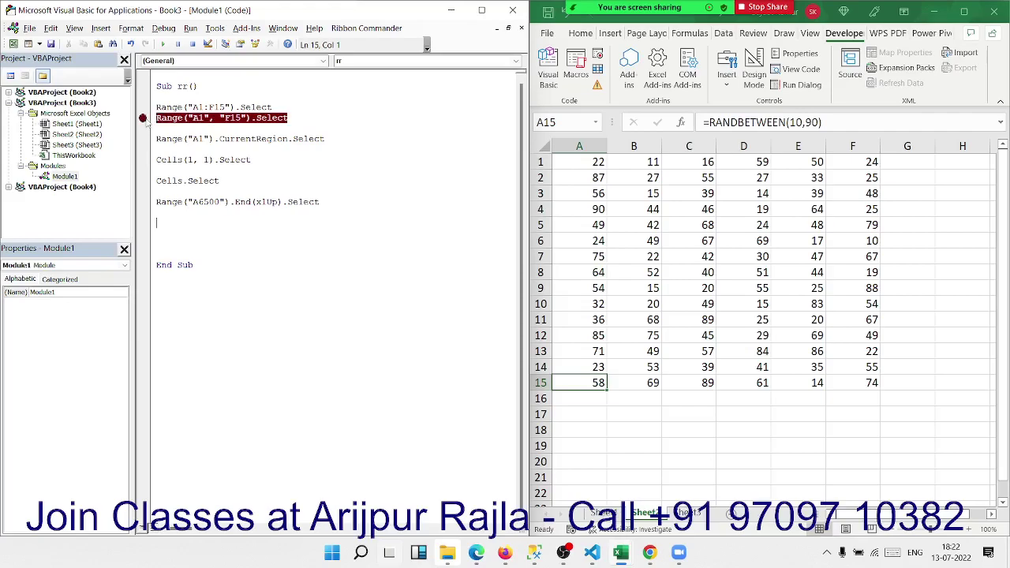
type("r")
type("ange(")
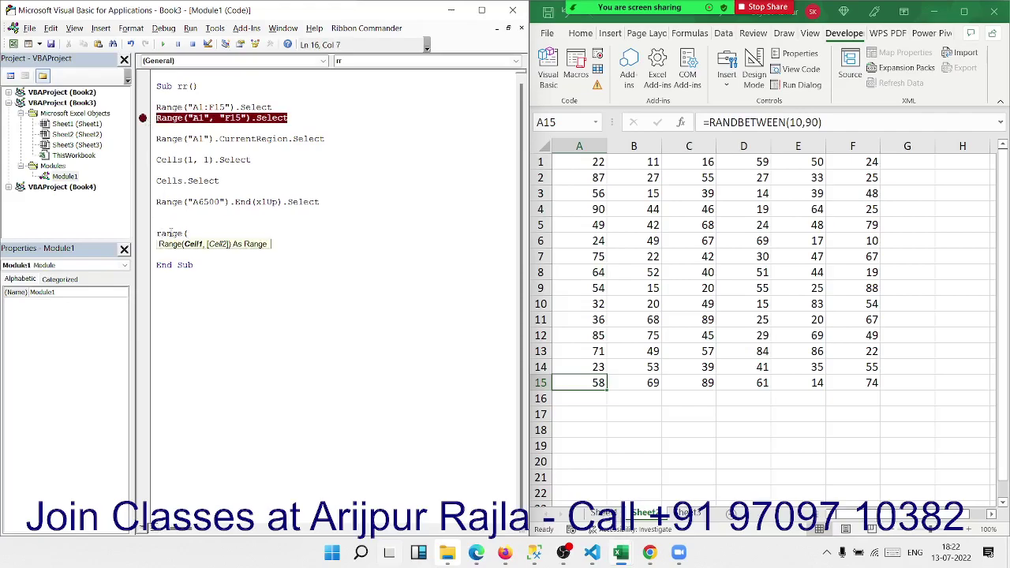
type("\"A1")
type("\", ")
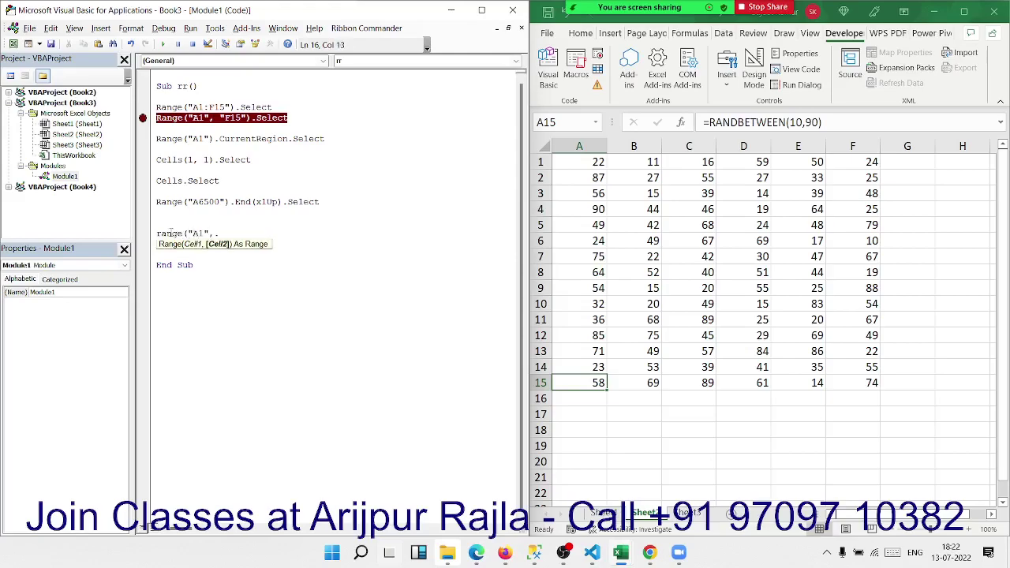
type("ran")
type("ge(\"")
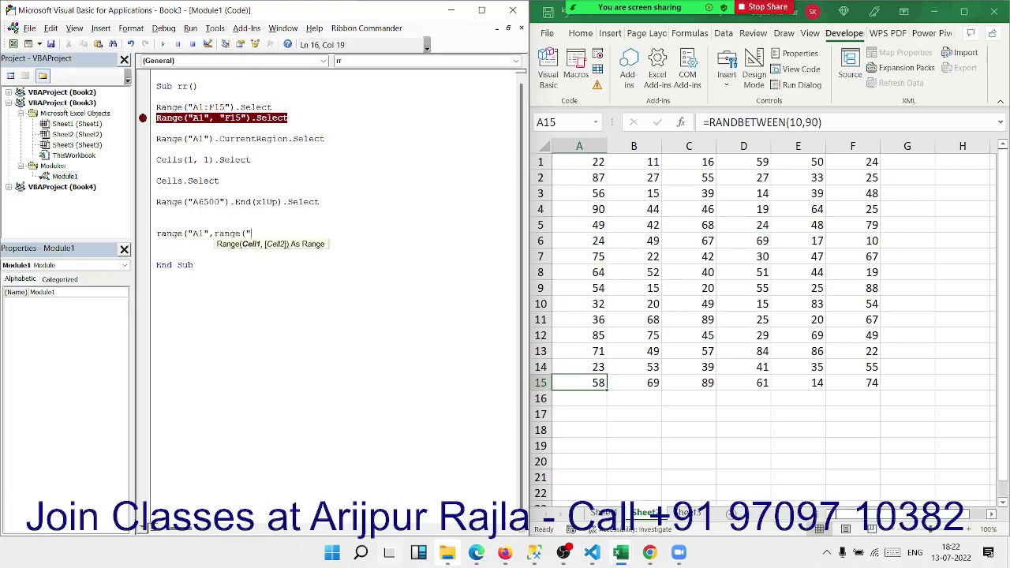
type("A1\")")
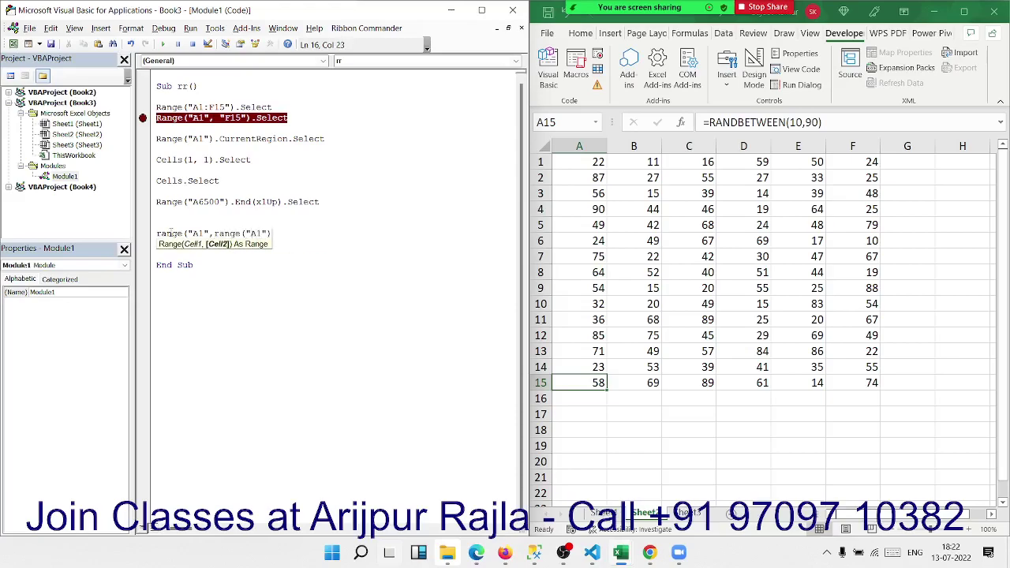
type(".E")
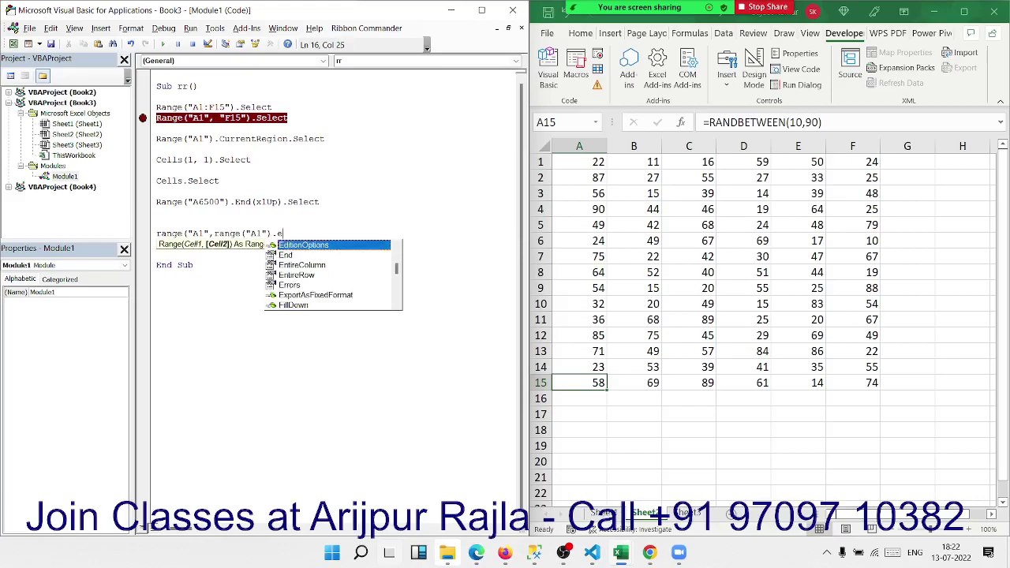
key("Tab")
type("(")
key("Down")
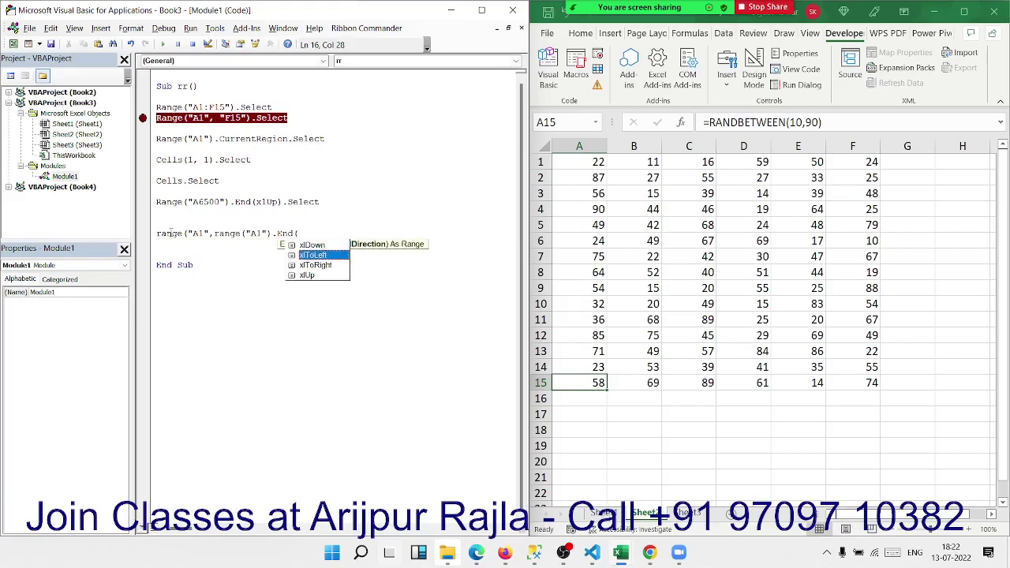
key("Down")
key("Tab")
type("))")
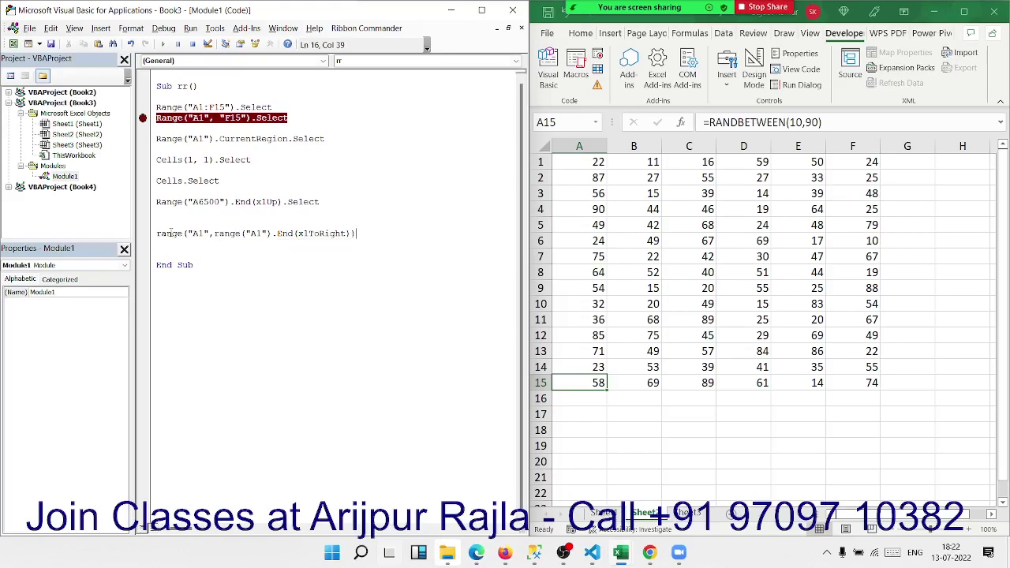
type(".s")
key("Tab")
key("Return")
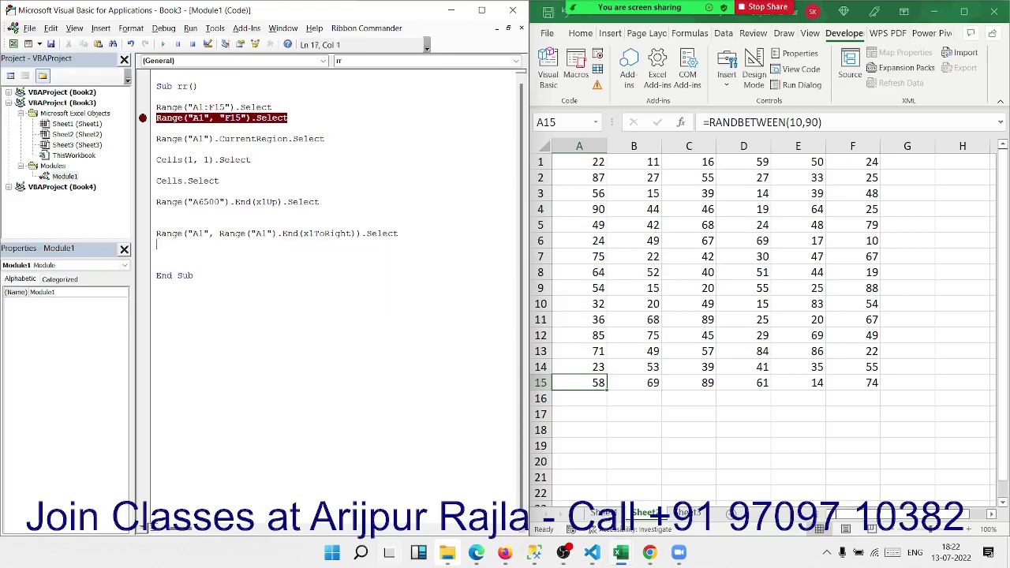
On the sheet, select A1 and extend across row 1 to F1 with Ctrl+Shift+Right
left_click(599, 161)
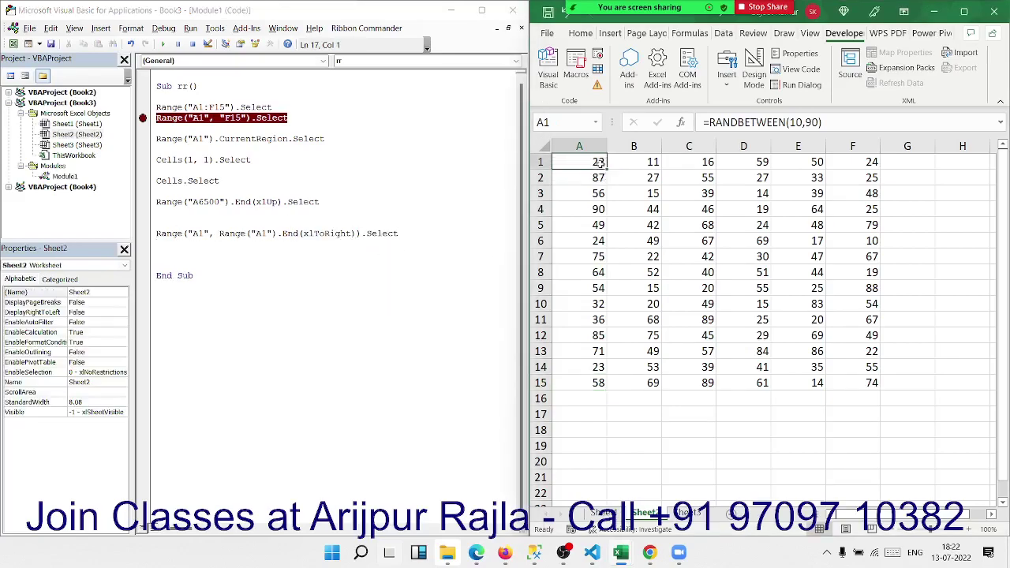
key("ctrl+shift+Right")
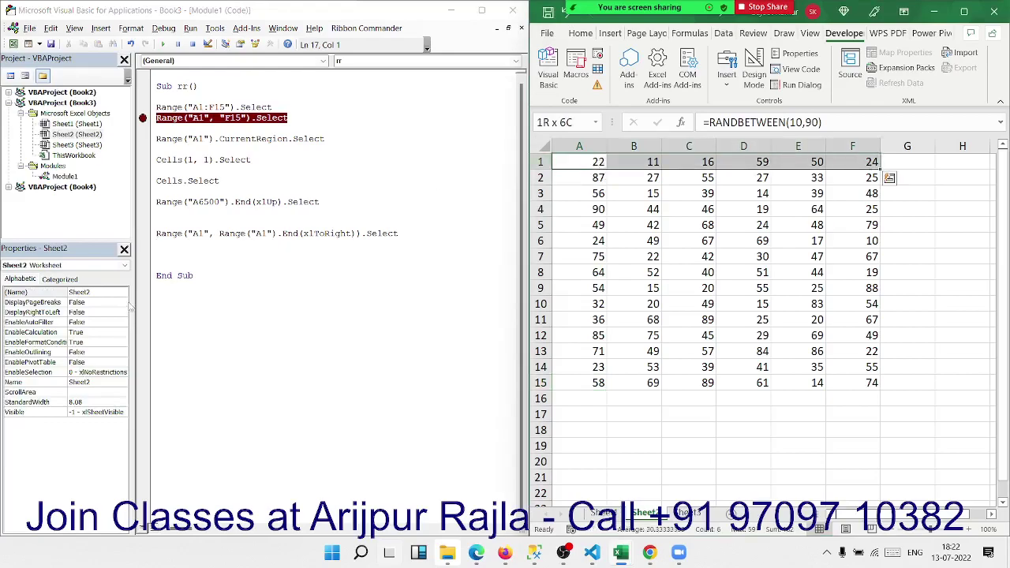
left_click(162, 253)
Write Range(Selection, Selection.End(xlDown)).Select and remove the blank line above it
type("ra")
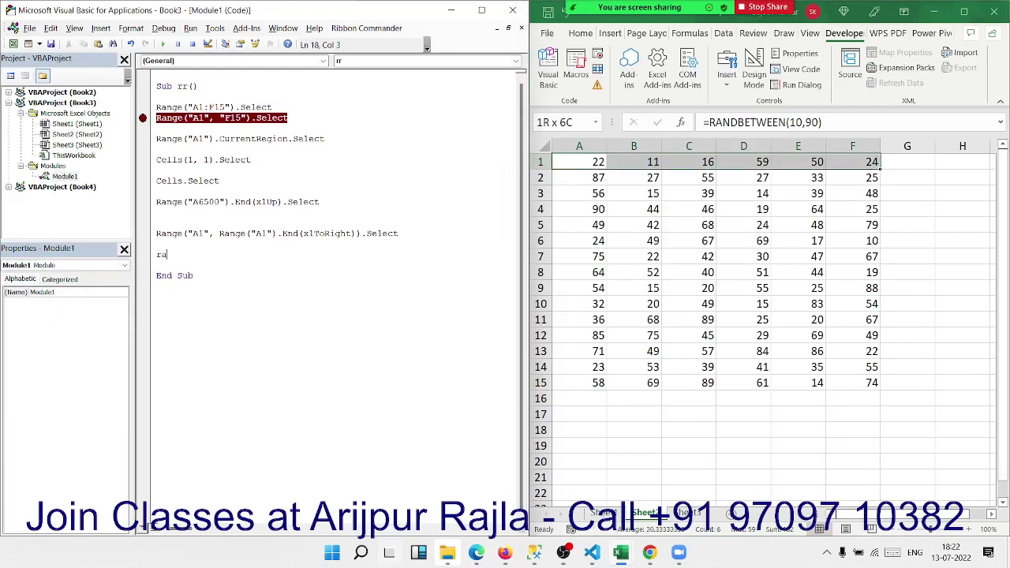
type("nge(\"")
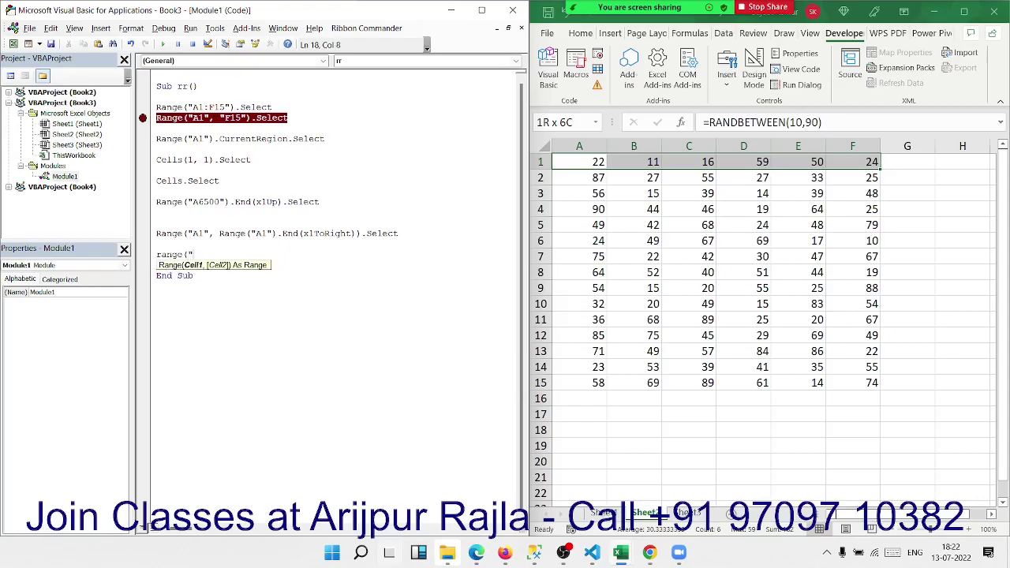
key("BackSpace")
type("sel")
type("ection")
type(",se")
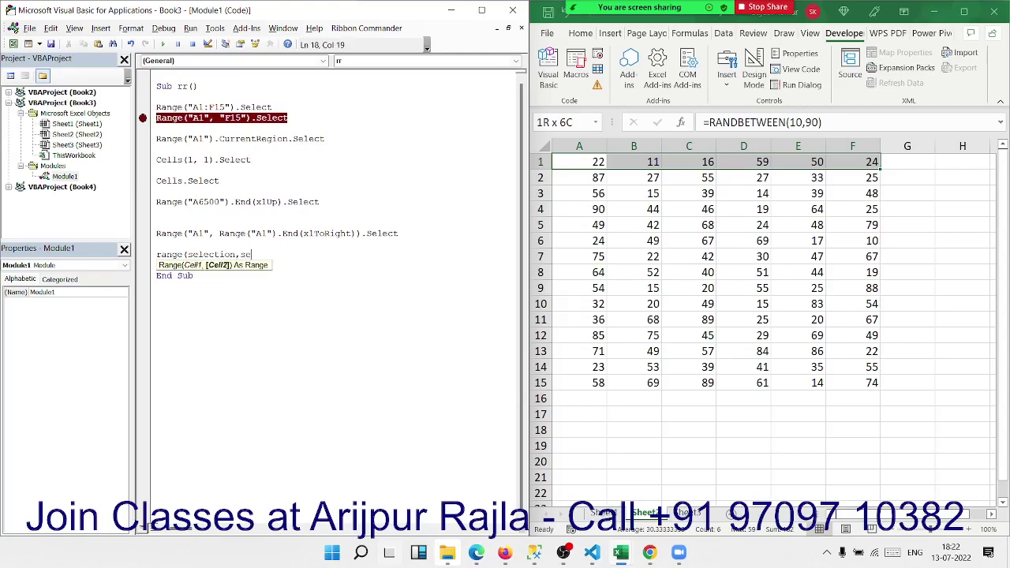
type("lection")
type(".end(")
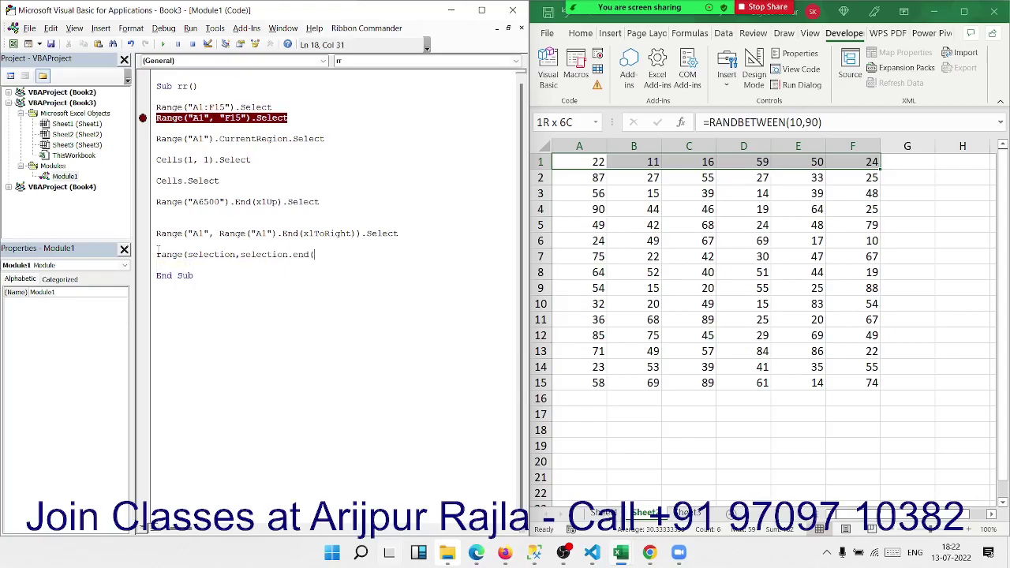
type("xldown")
type(")")
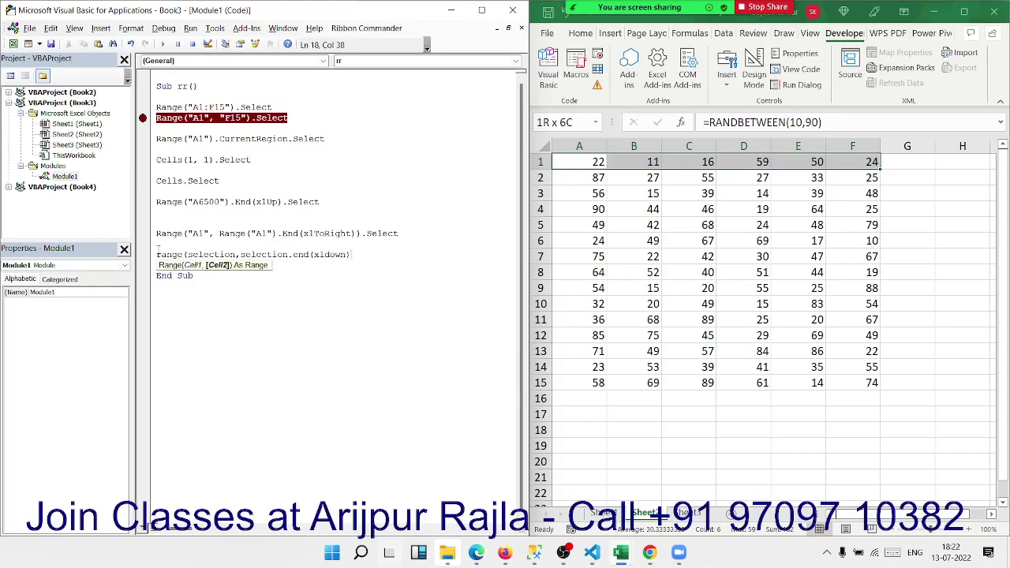
type(").")
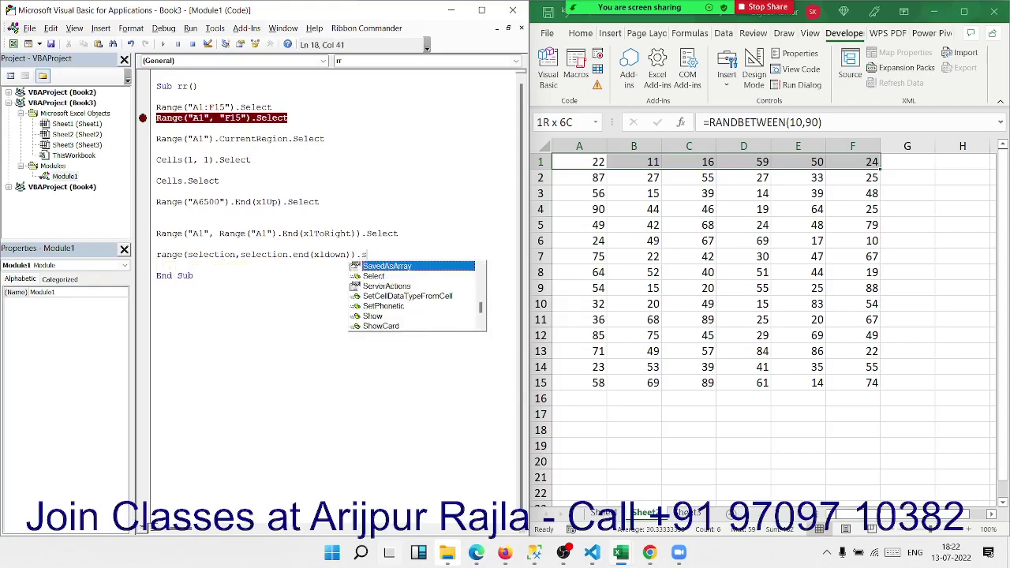
type("s")
key("Tab")
key("Return")
key("Up")
key("Up")
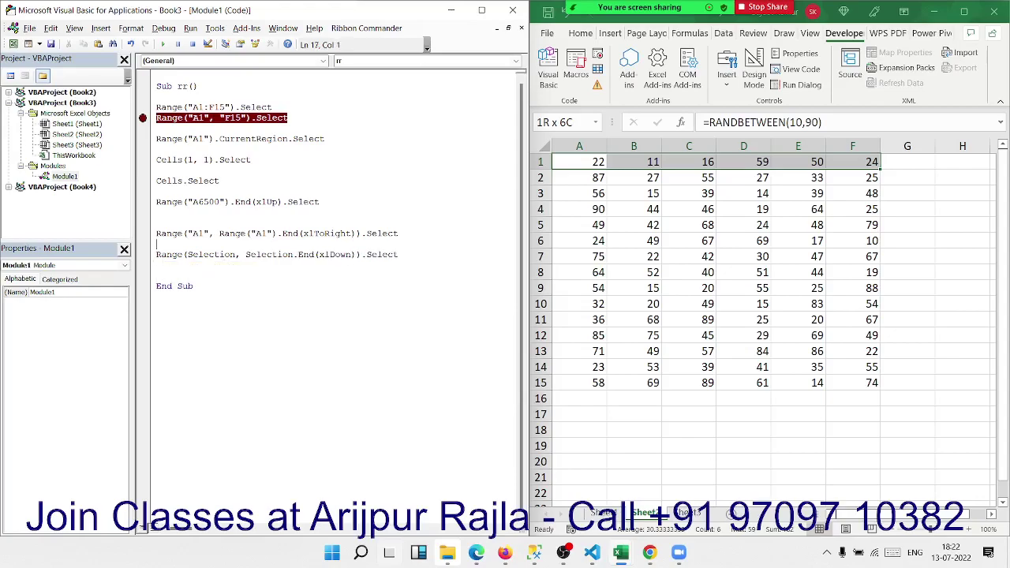
key("Delete")
From A1 on the sheet, extend the selection right then down to A1:F15, then select A7
left_click(565, 213)
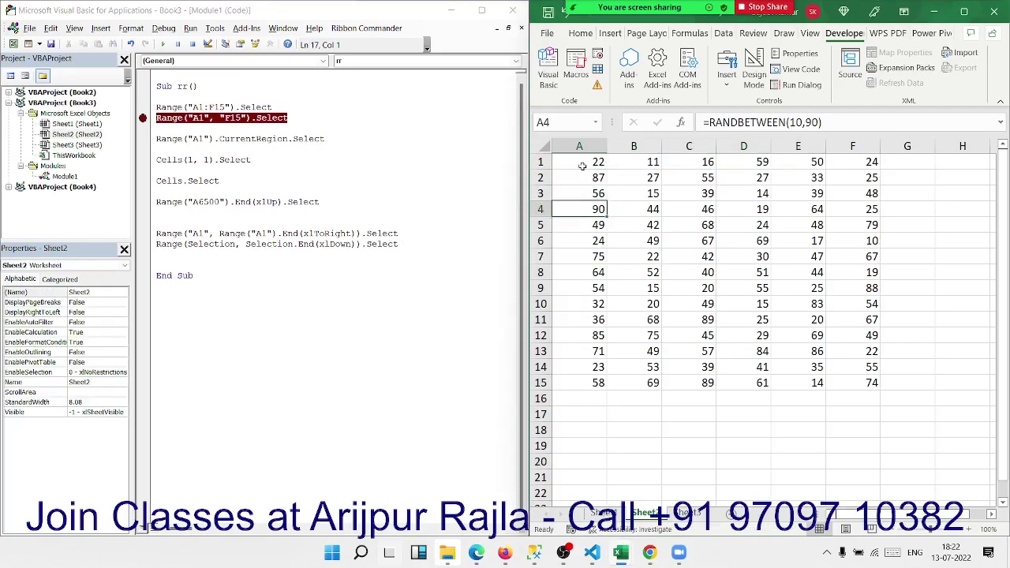
left_click(581, 164)
key("ctrl+shift+Right")
key("ctrl+shift+Down")
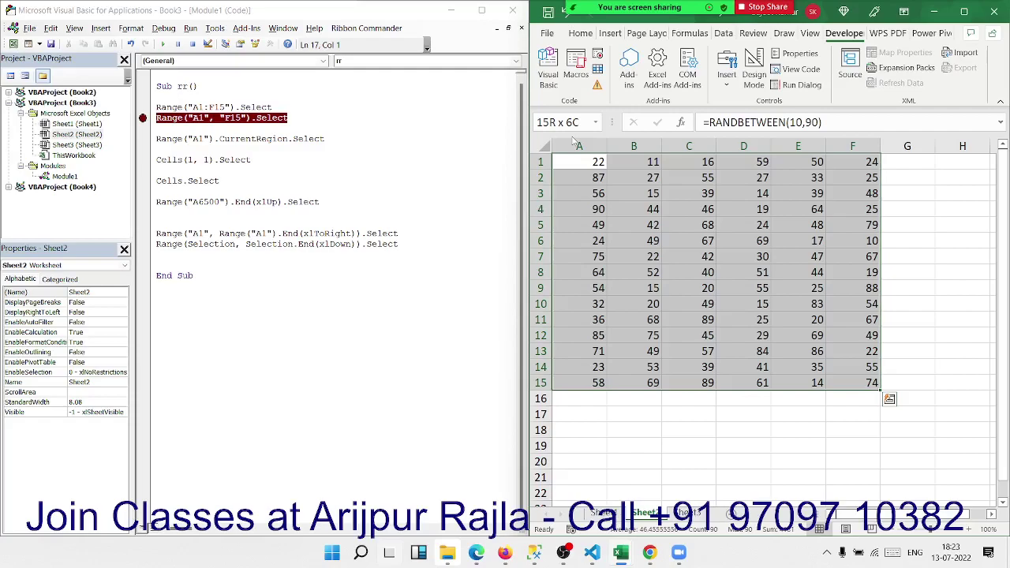
left_click(443, 365)
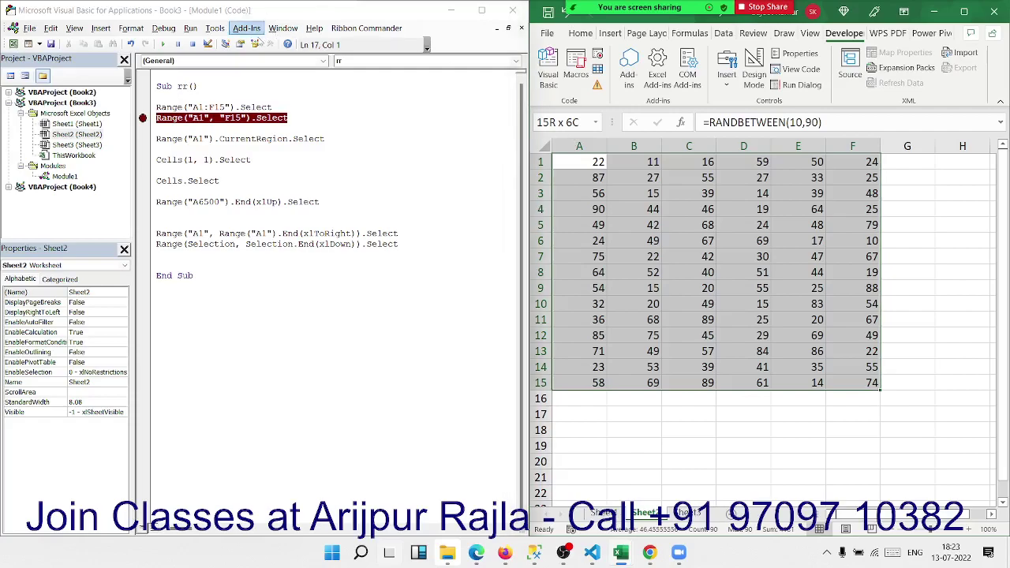
left_click(598, 260)
Add r = Range("A65000").End(xlUp).Row and begin c = Range("xfd1").End(xlToLeft)
left_click(204, 264)
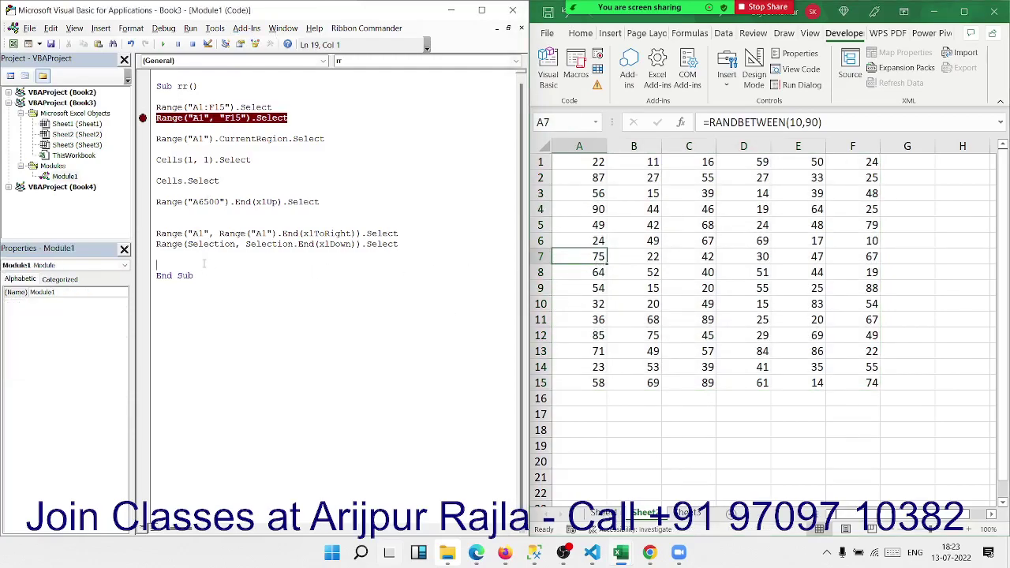
key("Return")
key("Return")
key("Up")
key("Up")
type("r=")
type("range(")
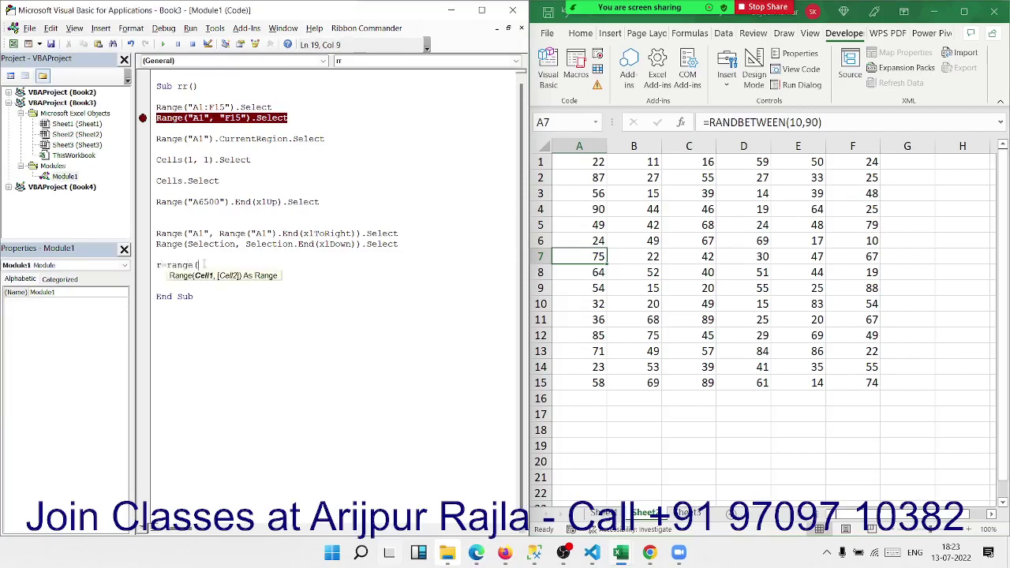
type("\"A6500")
type("0\").e")
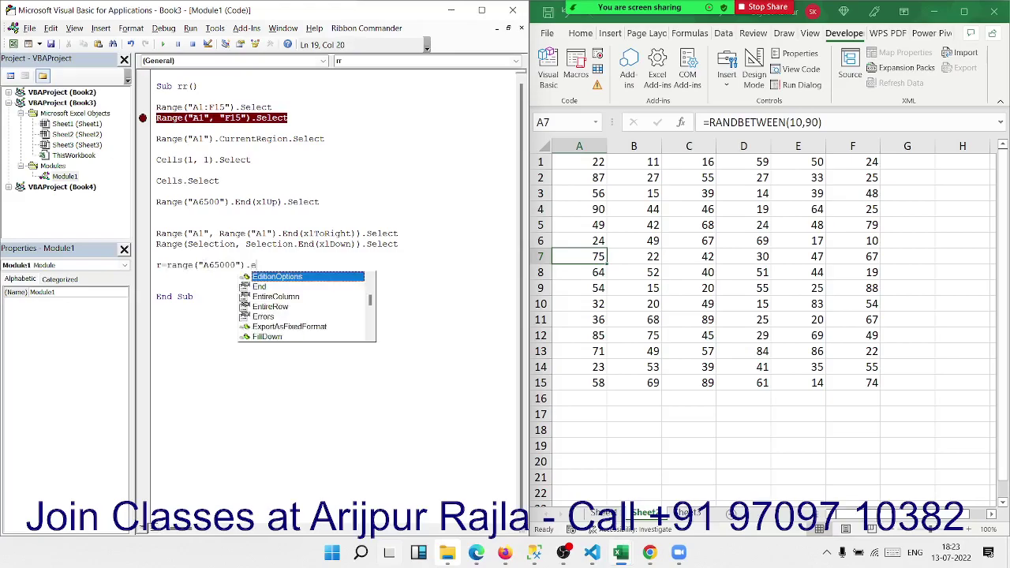
type("nd(")
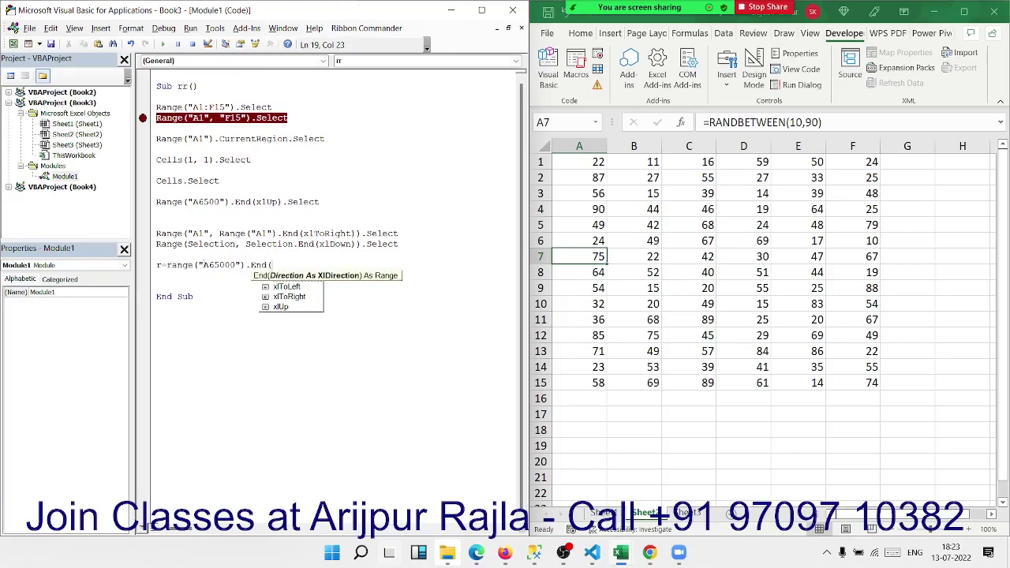
key("Tab")
type(")")
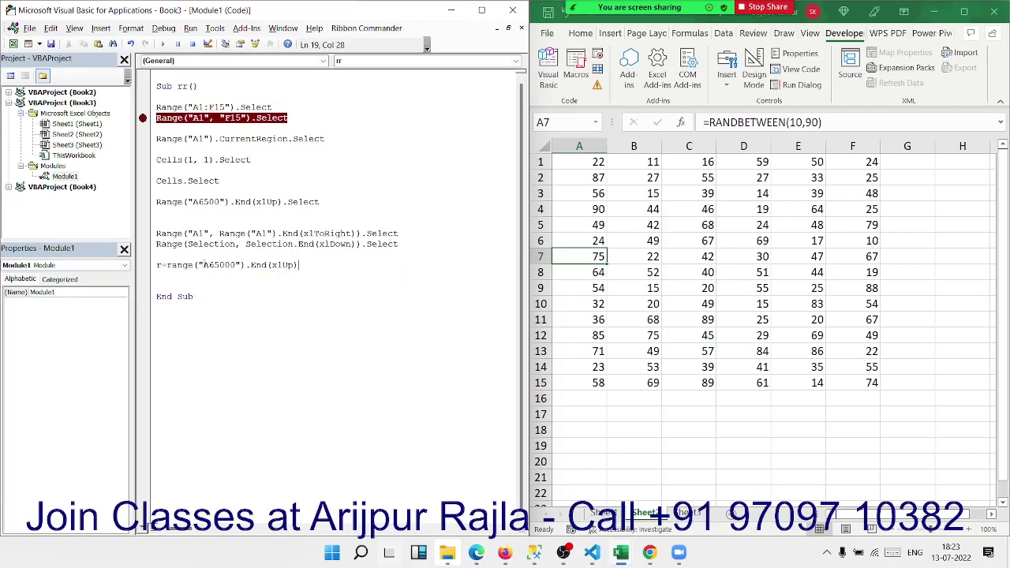
type(".")
type("r")
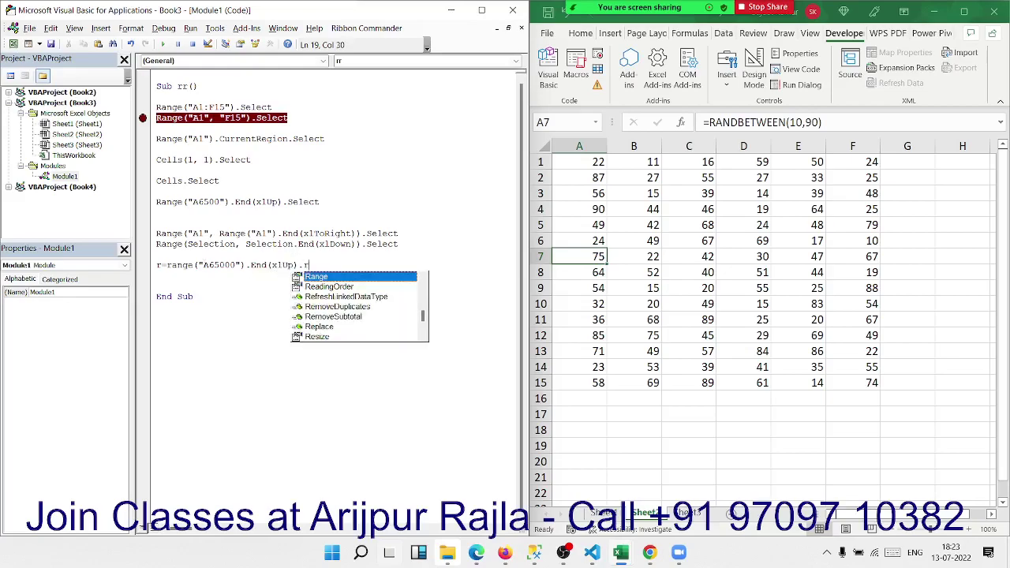
type("o")
key("Return")
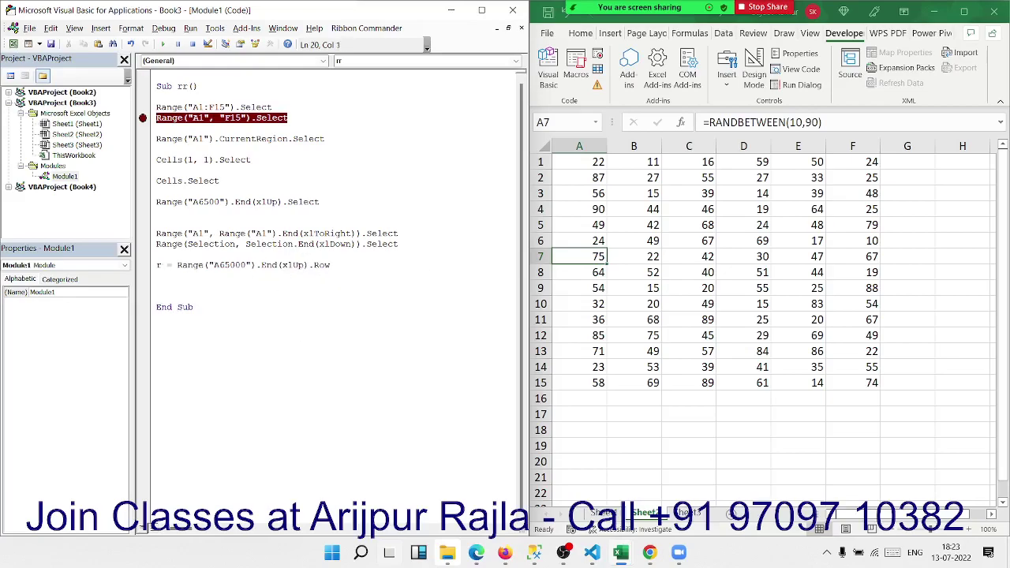
type("c=")
type("range(")
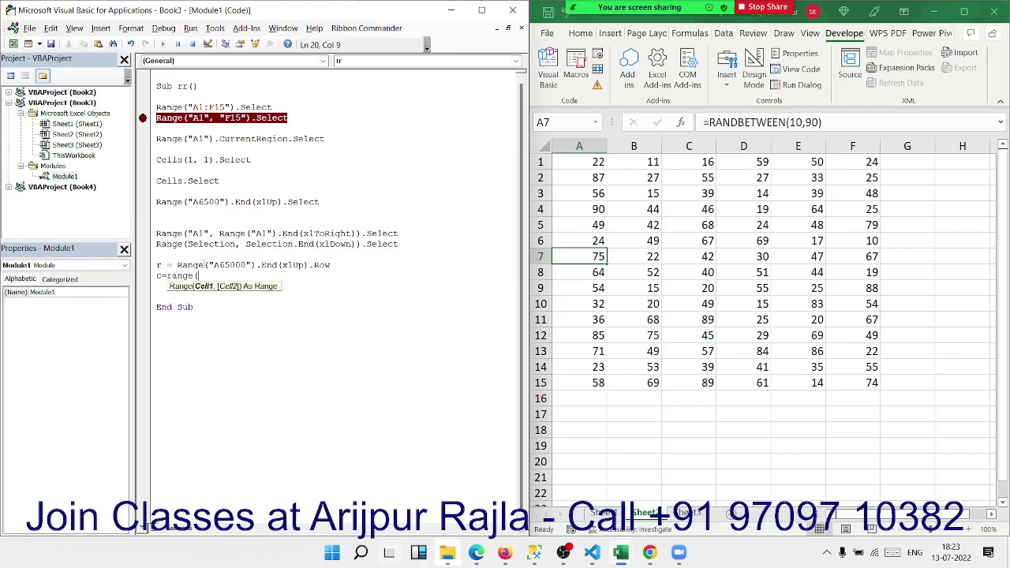
type("\"xfd")
type("1\").")
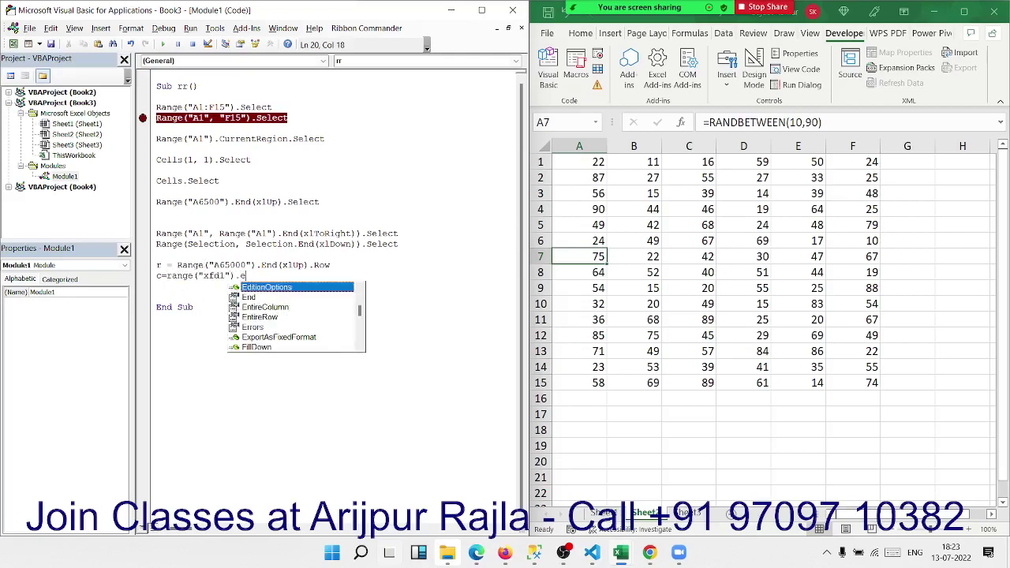
type("End(xlToLeft")
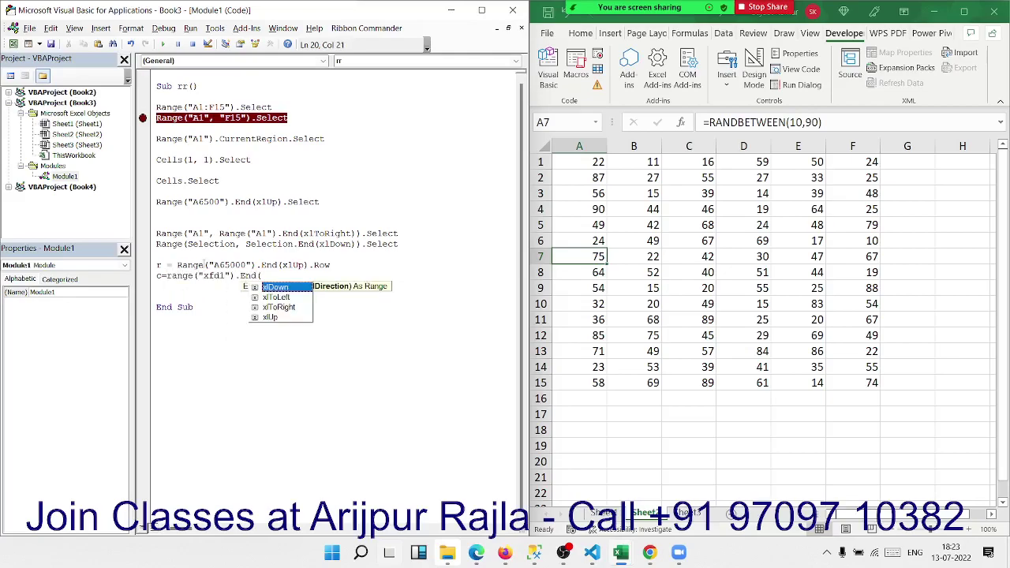
key("Tab")
Finish the c line with .Column and start a new code line
type(")")
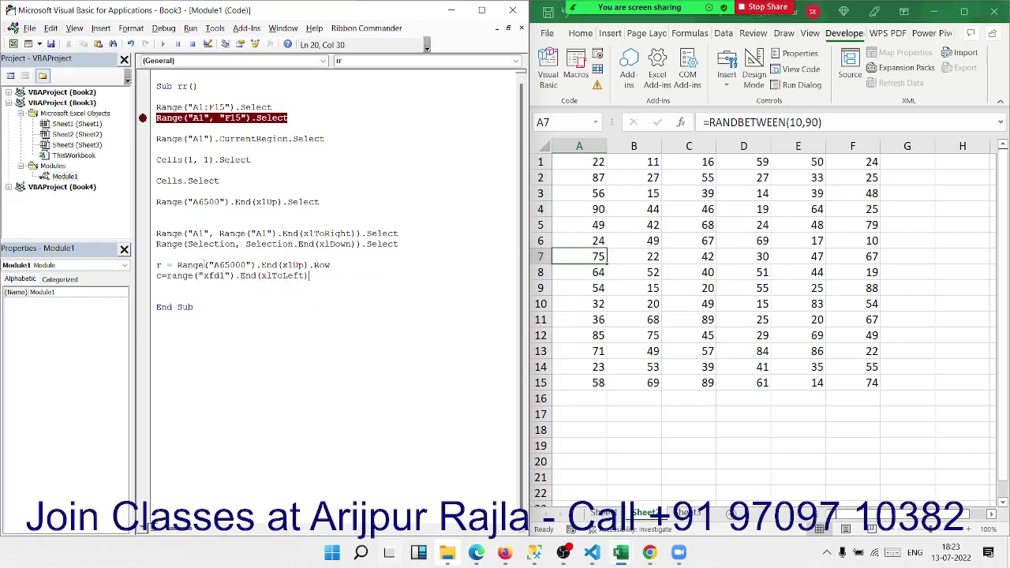
type(".col")
key("Tab")
key("Return")
On the sheet, confirm the data ends at A15 and F1 using Ctrl+Up, Ctrl+Right and Ctrl+Left
left_click(596, 447)
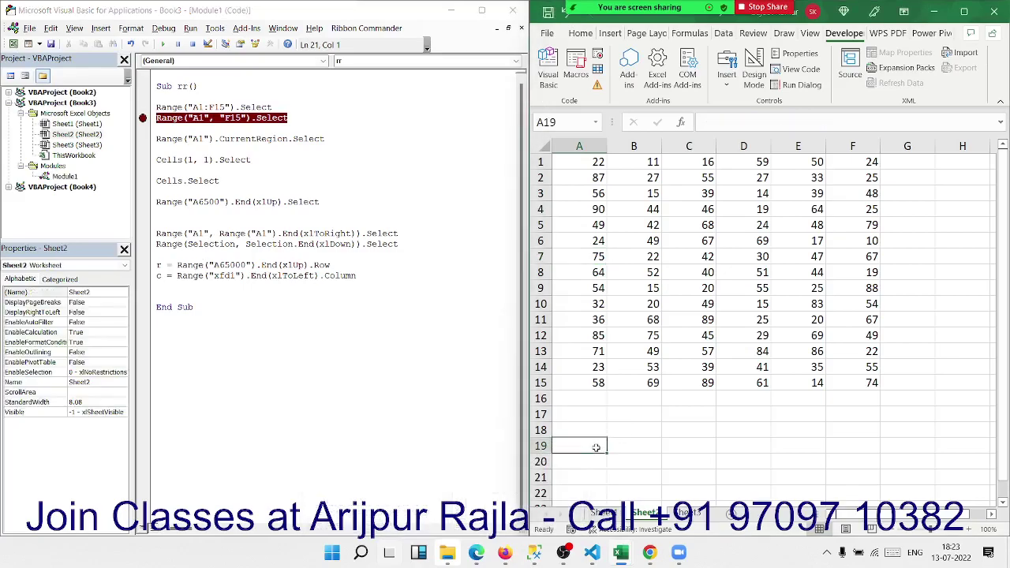
key("ctrl+Up")
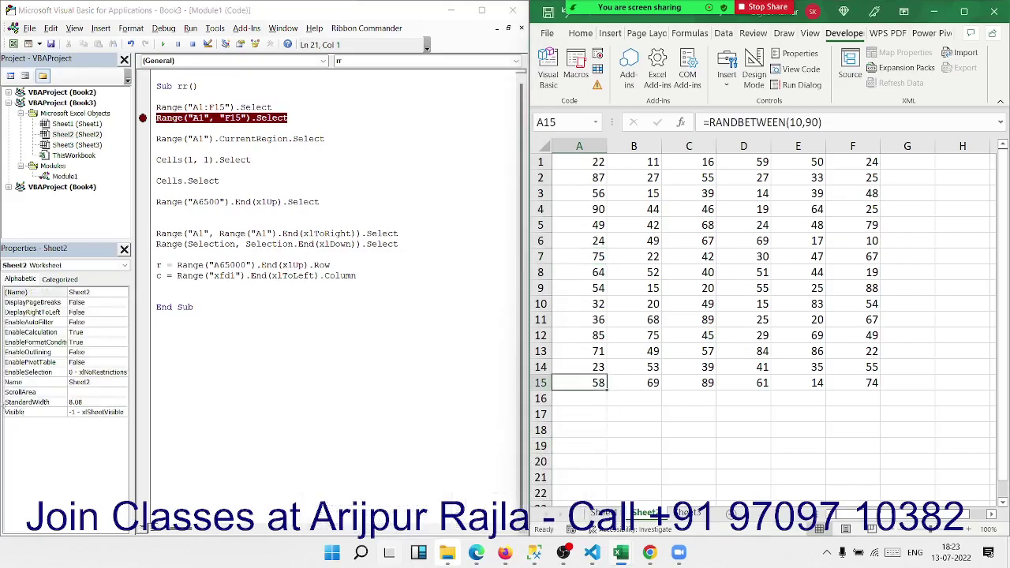
left_click(947, 164)
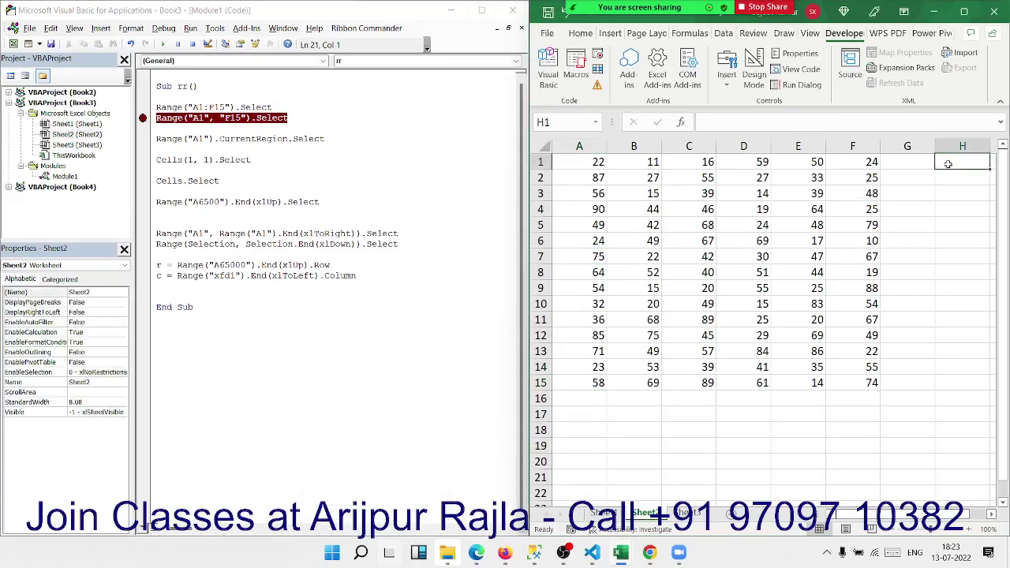
key("ctrl+Right")
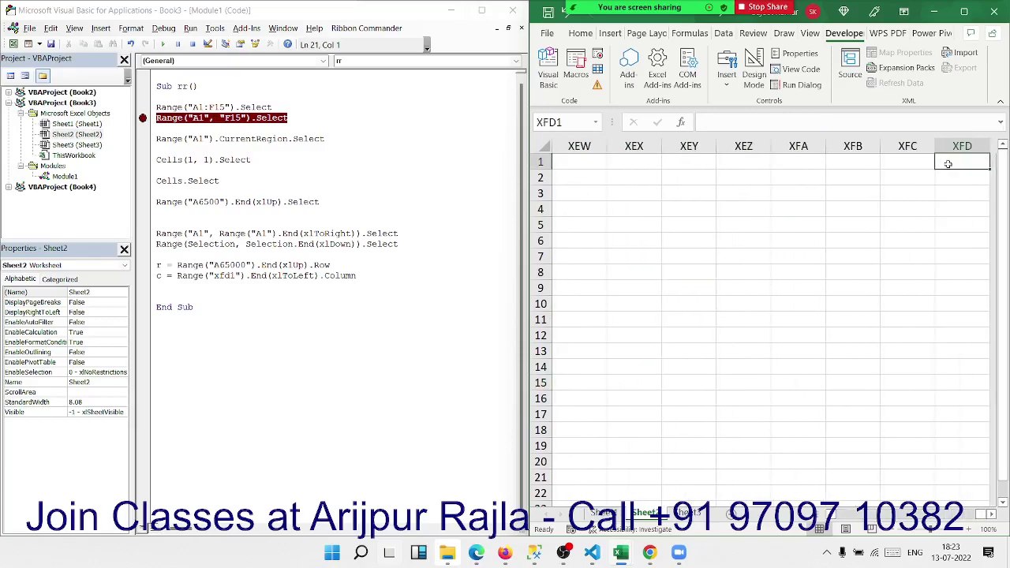
key("ctrl+Left")
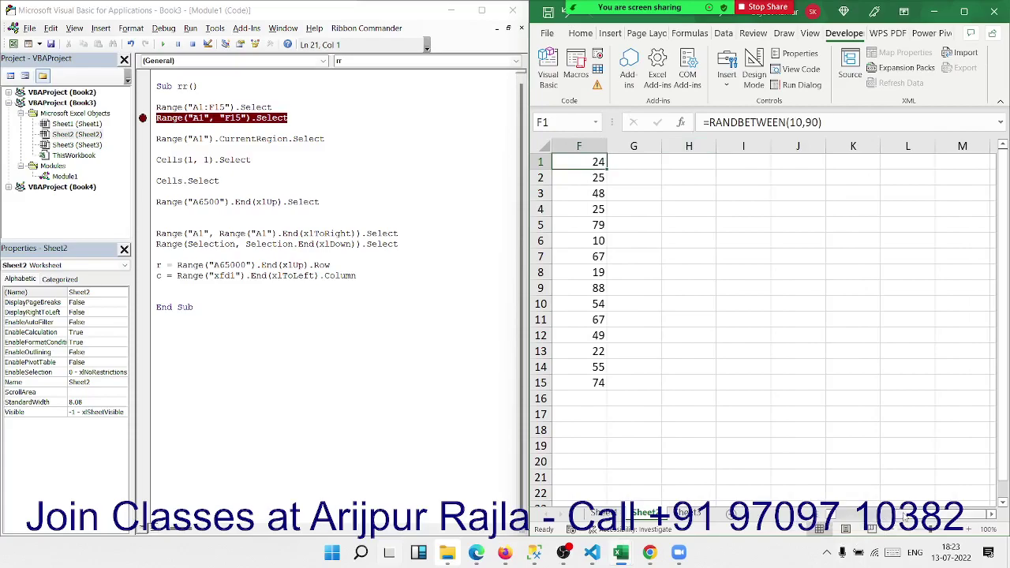
left_click_drag(899, 514, 805, 512)
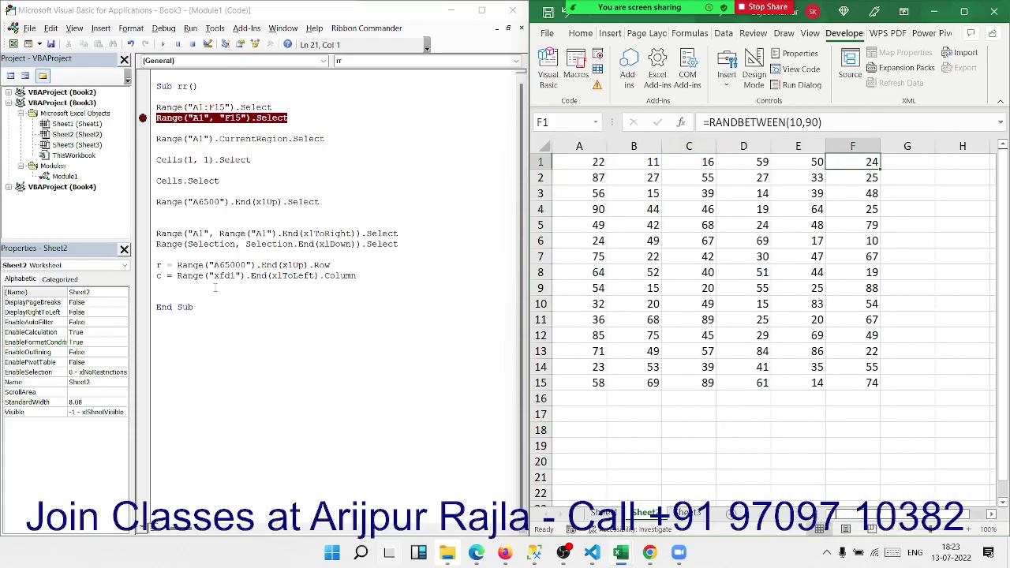
Insert Range("A1", Cells(15, 6)).Select above End Sub, followed by a blank line
left_click(158, 284)
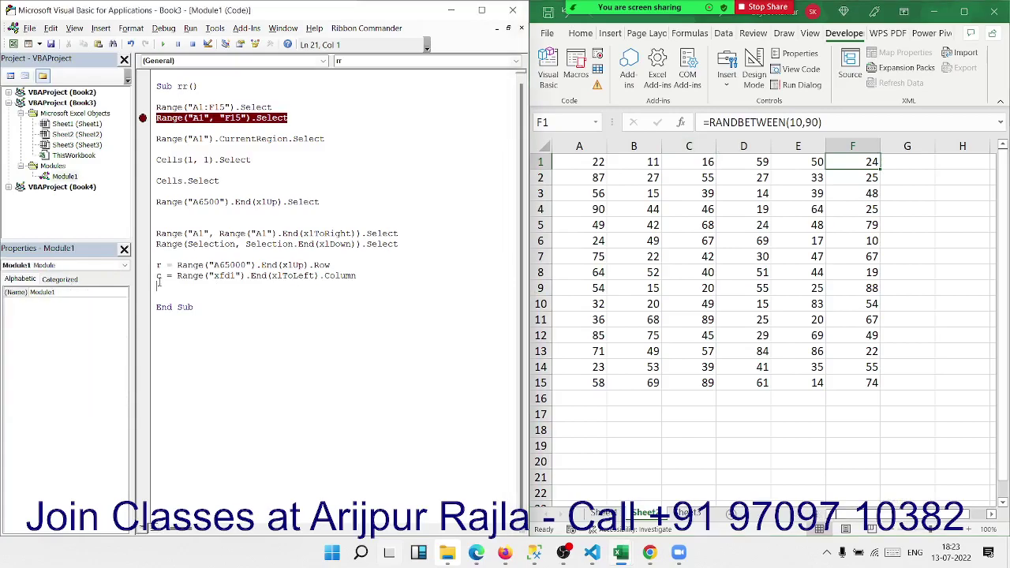
key("Return")
type("ra")
type("nge(")
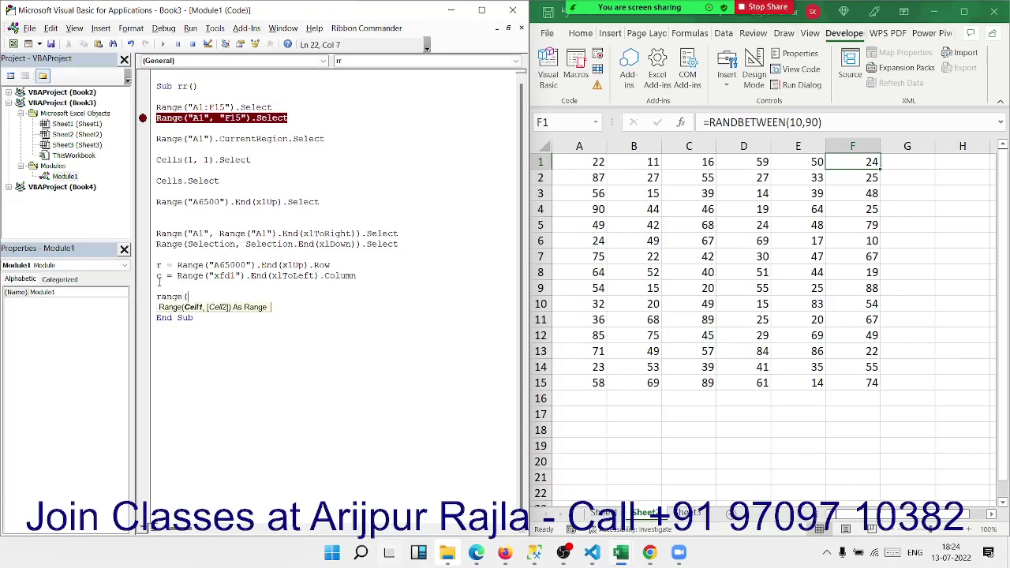
type("\"A1\"")
type(",")
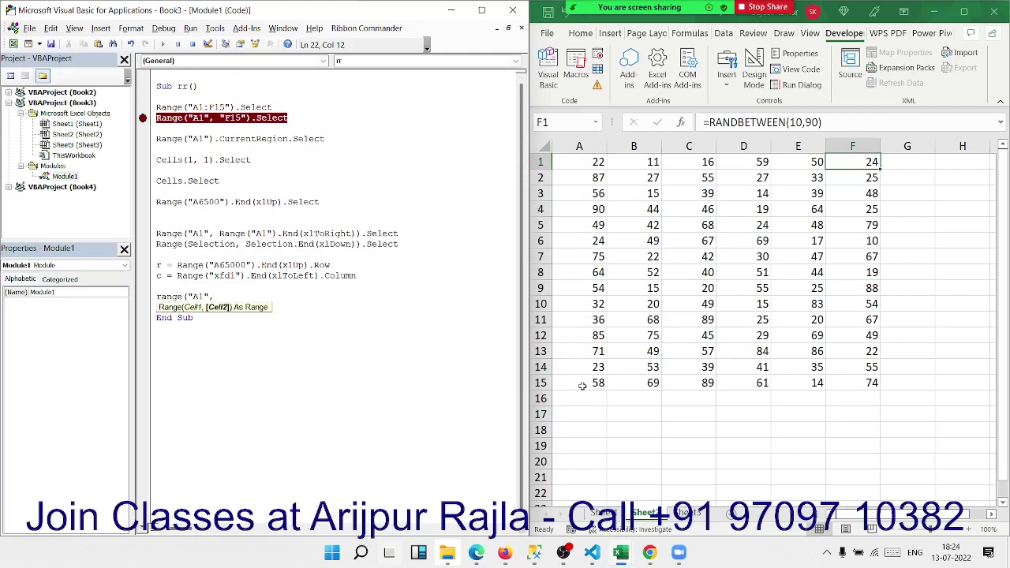
type("c")
type("ells(")
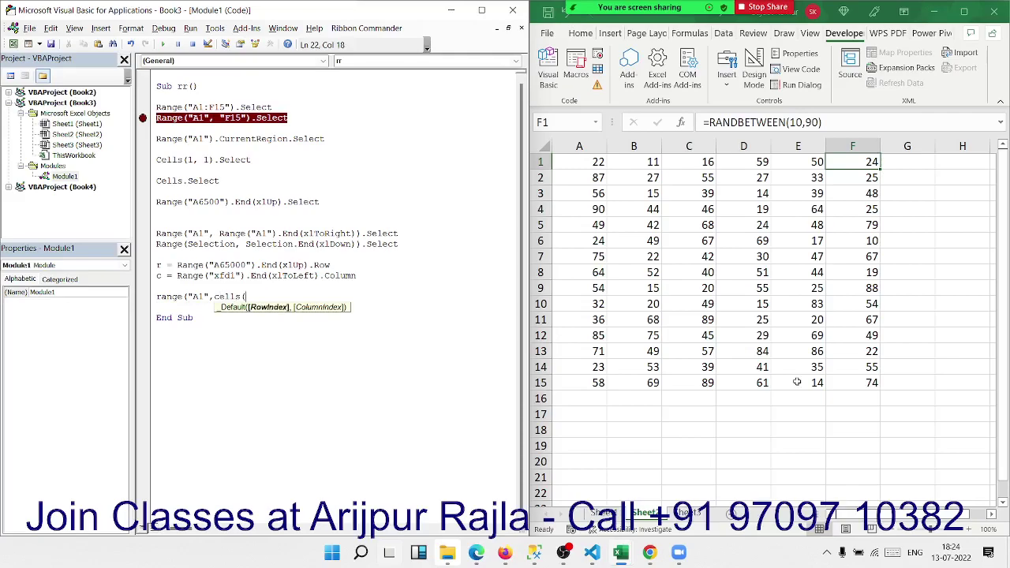
type("15")
type(",6)")
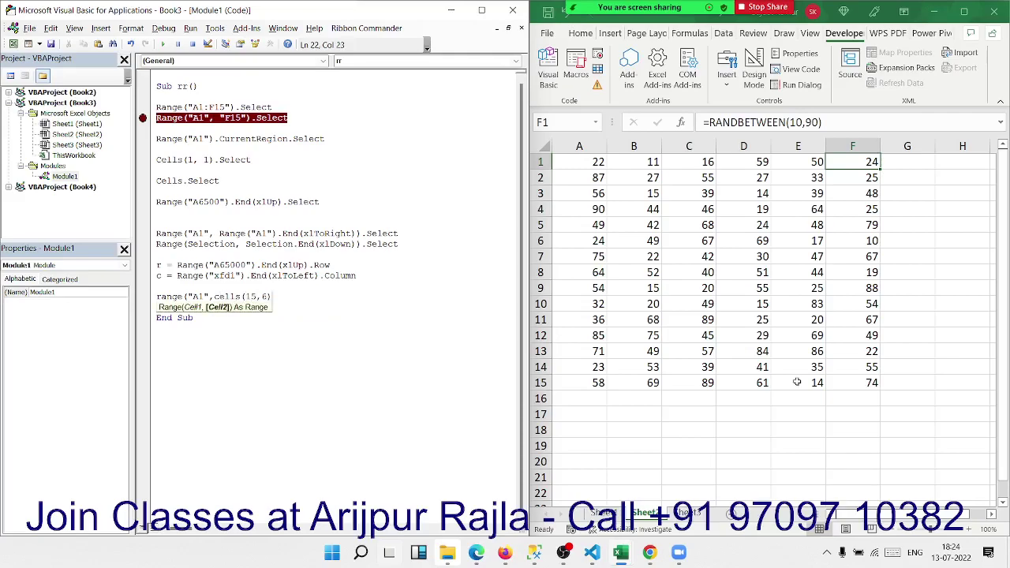
type(").se")
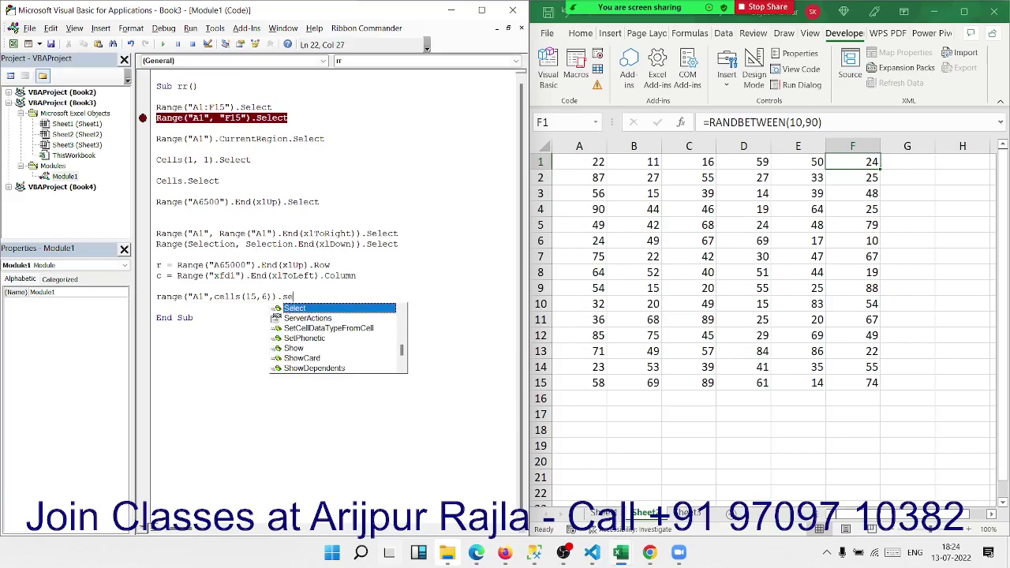
key("Tab")
key("Return")
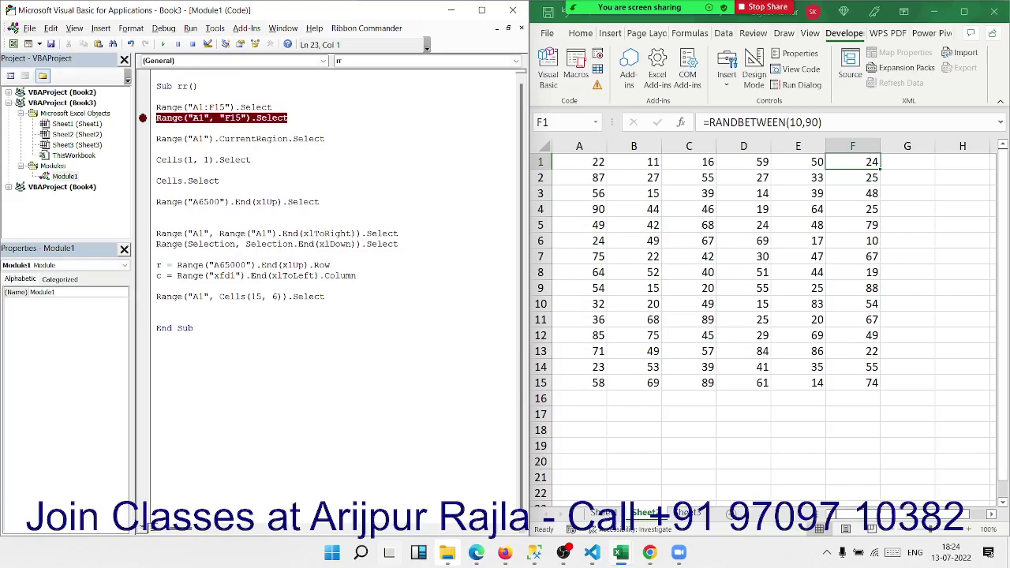
key("Return")
key("Return")
key("Return")
Add Workbooks("Book2.xlsx").Activate and Sheets("Sheet2").Select lines above End Sub
left_click(157, 327)
type("workboo")
type("ks")
type("(\"")
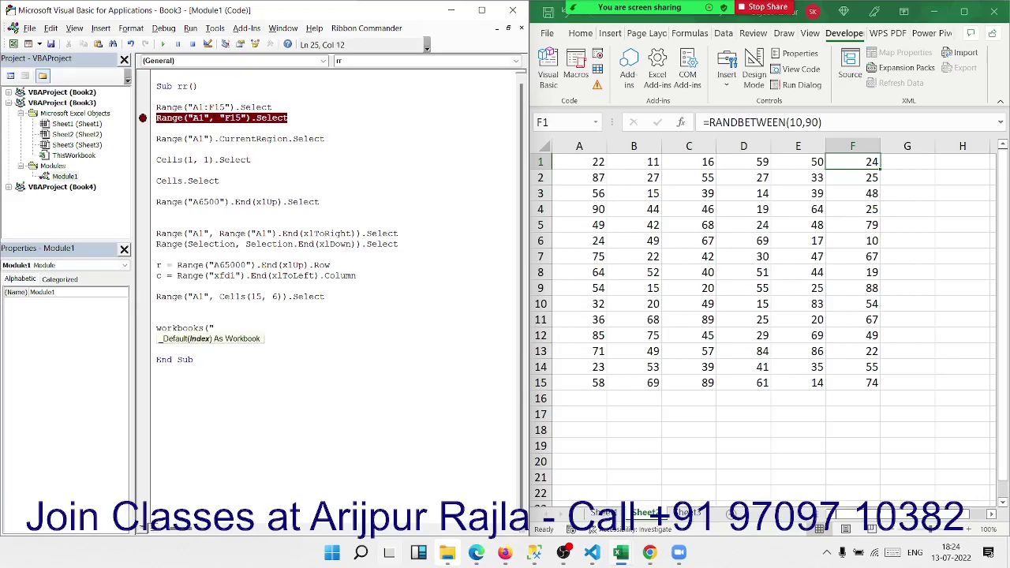
type("Book2.")
type("xlsx")
type("\").")
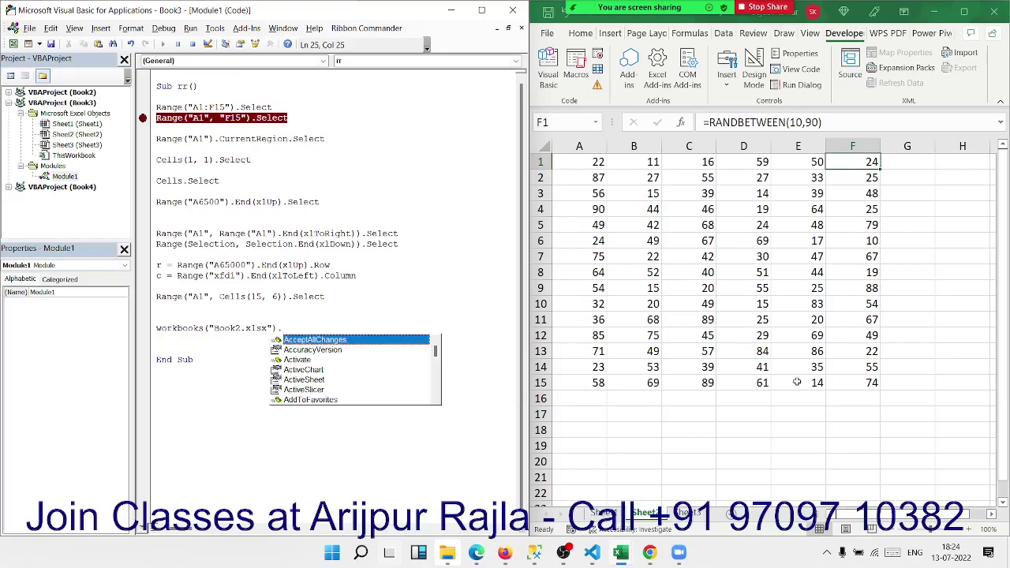
type("act")
key("Return")
type("sh")
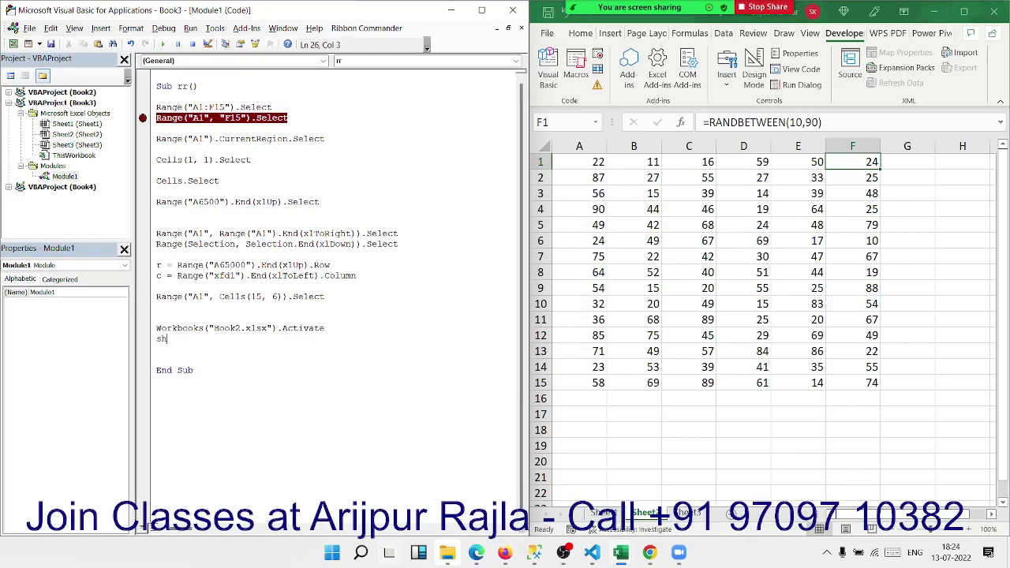
type("eets")
type("(")
type("\"Sheet")
type("2\").s")
type("elect")
key("Return")
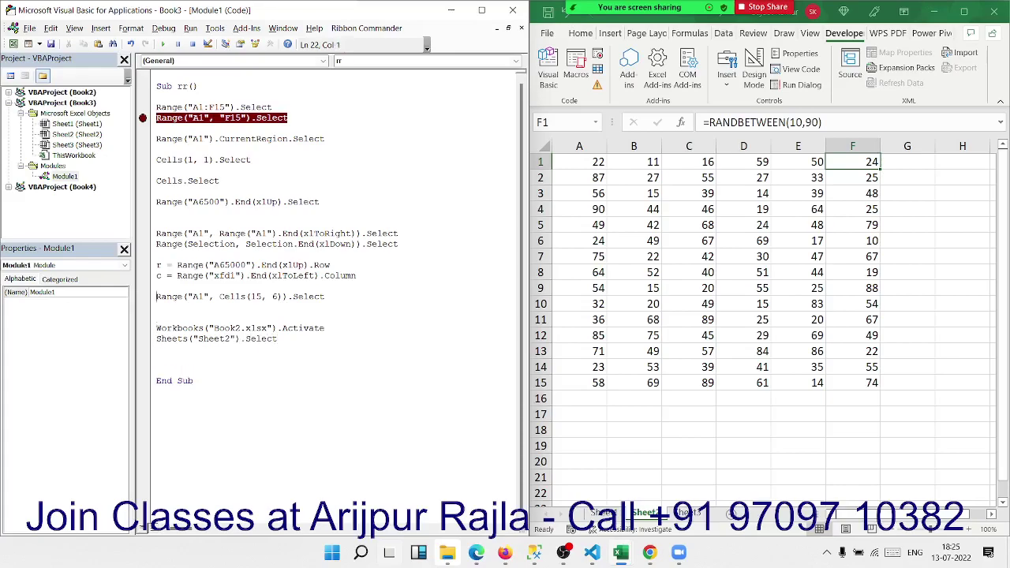
Below the Sheets line, add Workbooks("Book2.xlsx").Sheets("Sheet2").Range("A1").CurrentRegion.Copy to copy that data block
left_click_drag(156, 285, 156, 265)
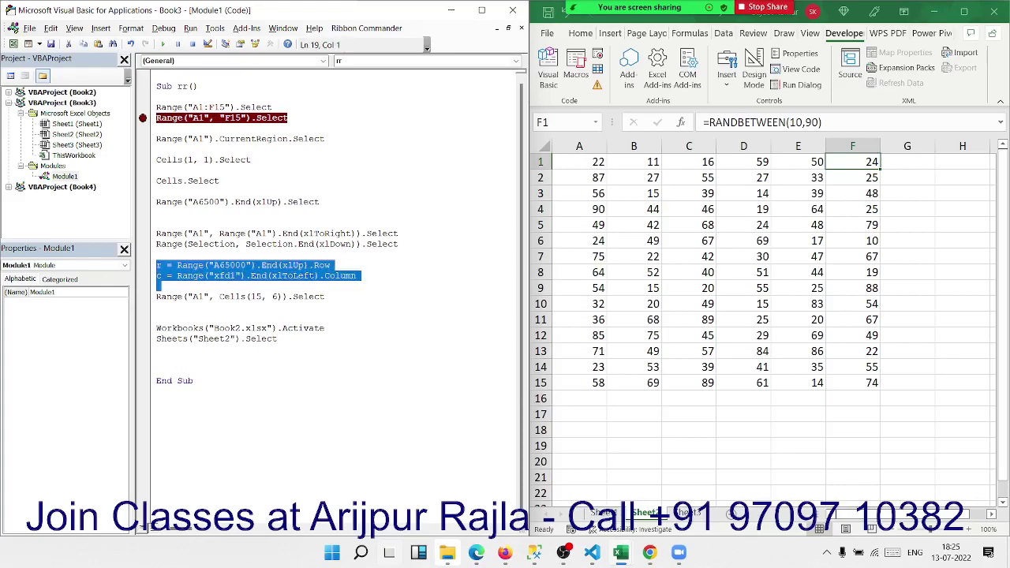
key("Down")
key("Down")
key("Down")
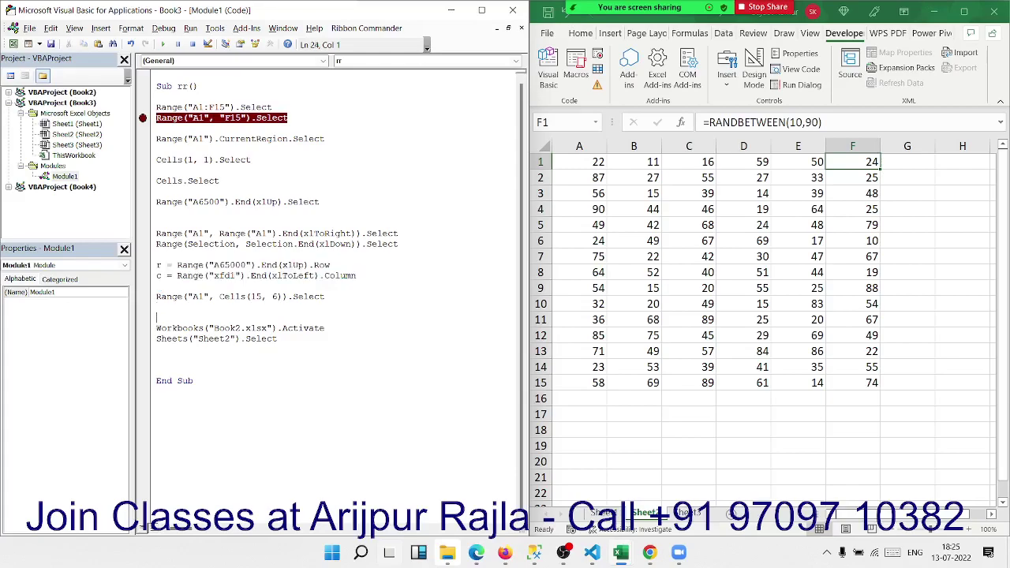
key("Down")
key("Return")
key("Return")
type("work")
type("books(")
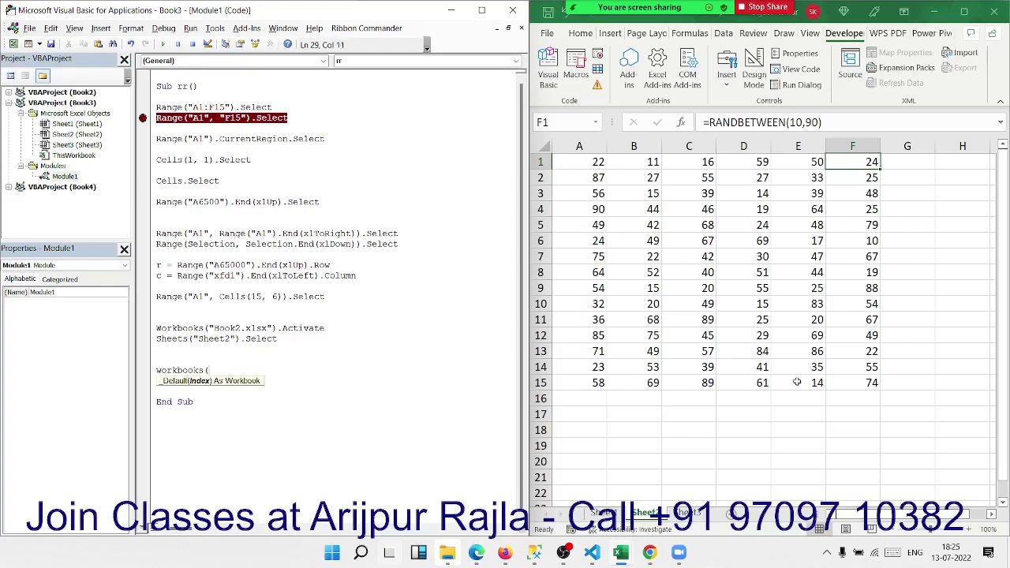
type("\"Book")
type("2.x")
type("lsx\")")
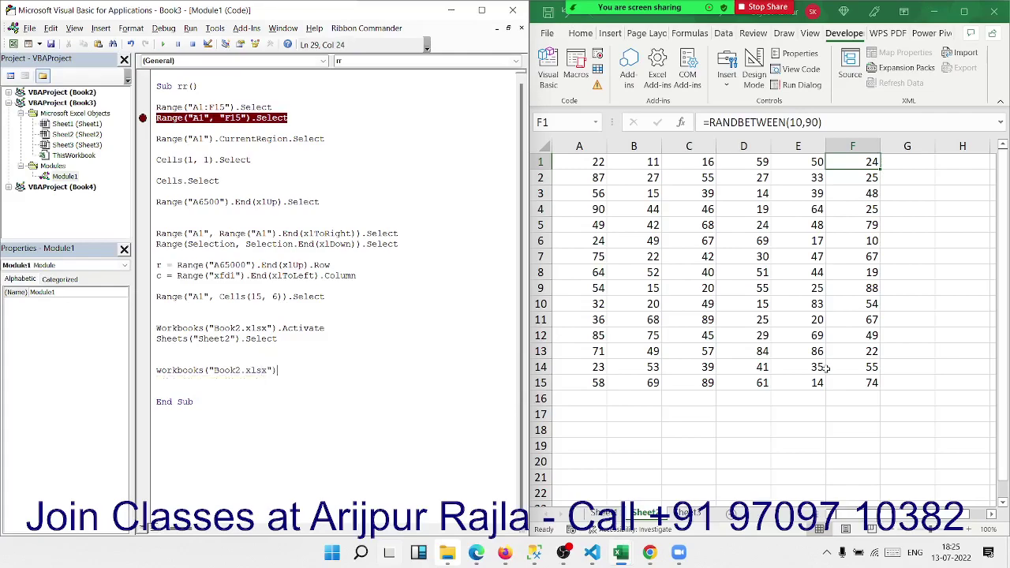
type(".she")
key("Tab")
type("(\"Sheet")
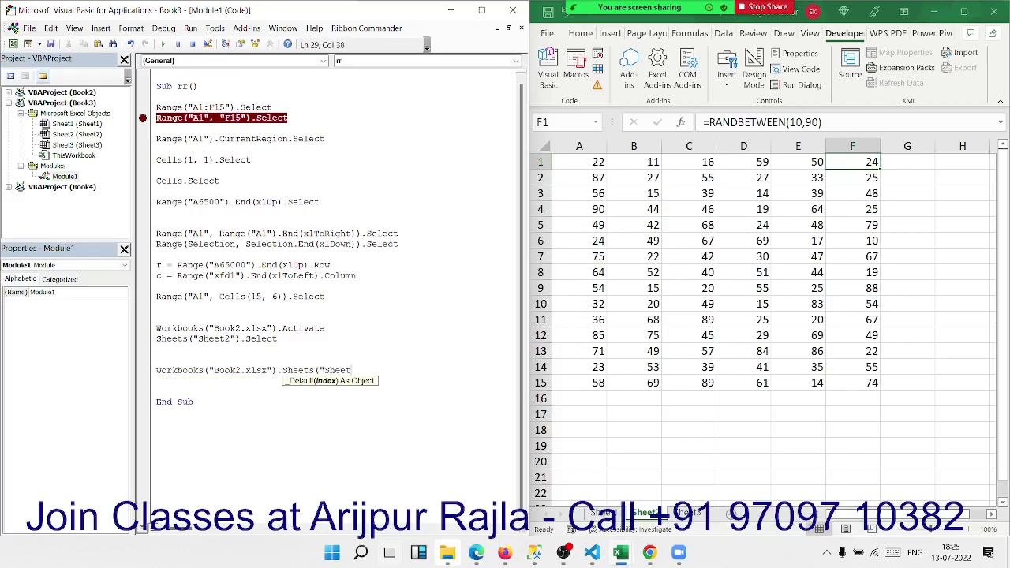
type("2\"_")
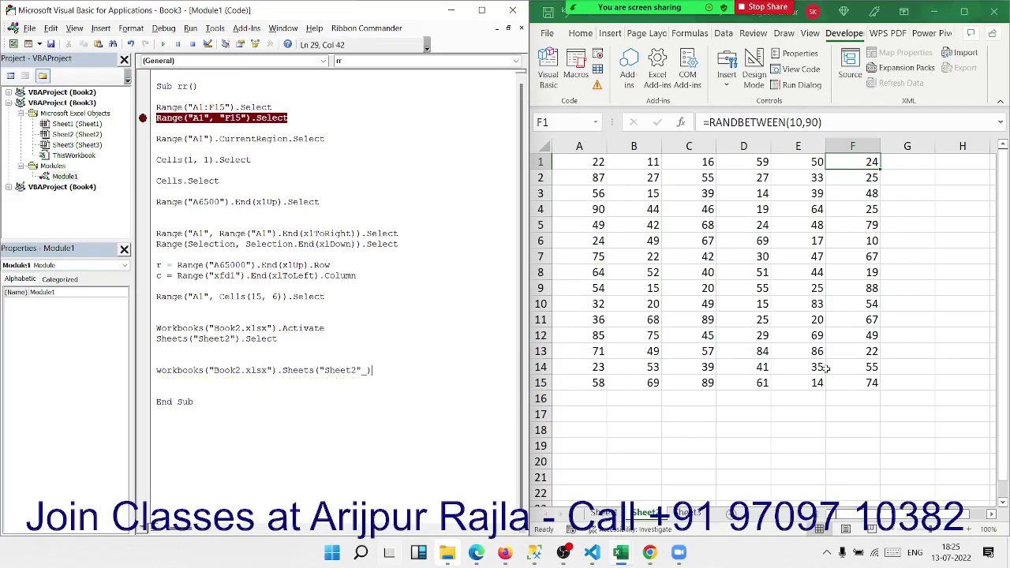
key("BackSpace")
type(".range(")
type("\"A1")
type("\").cu")
type("rrent")
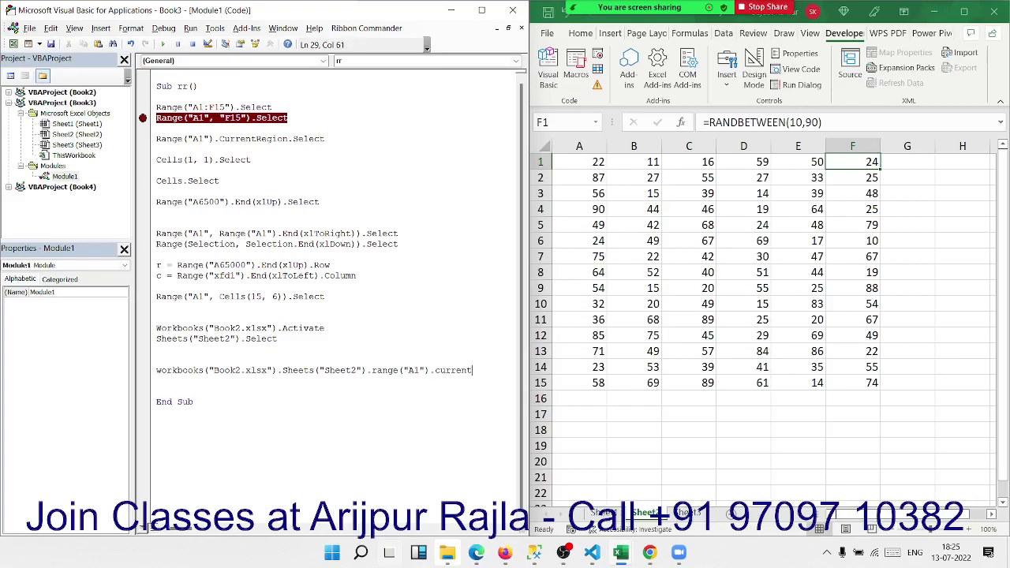
type("re")
type("gion.")
type("cop")
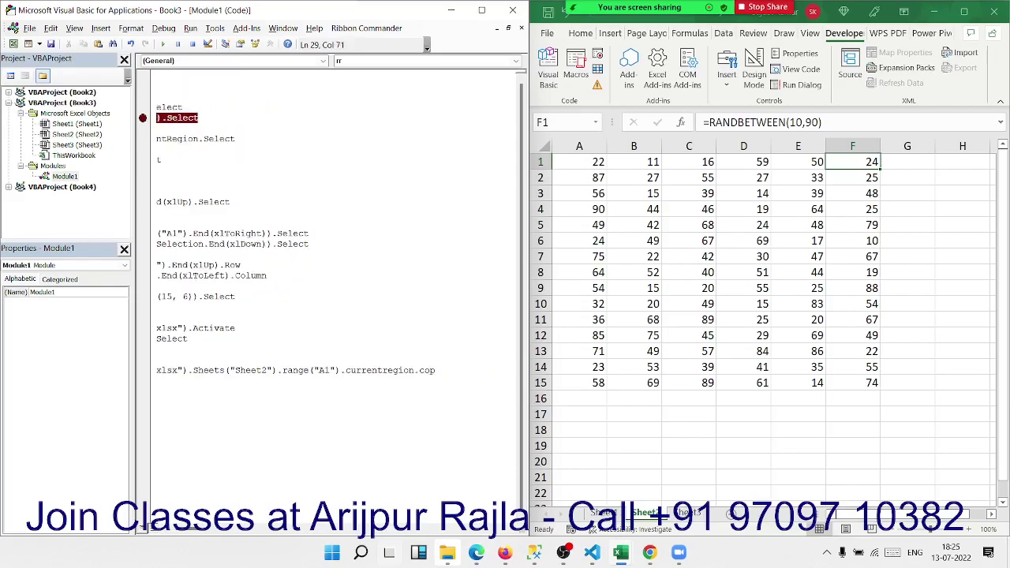
type("y")
key("Return")
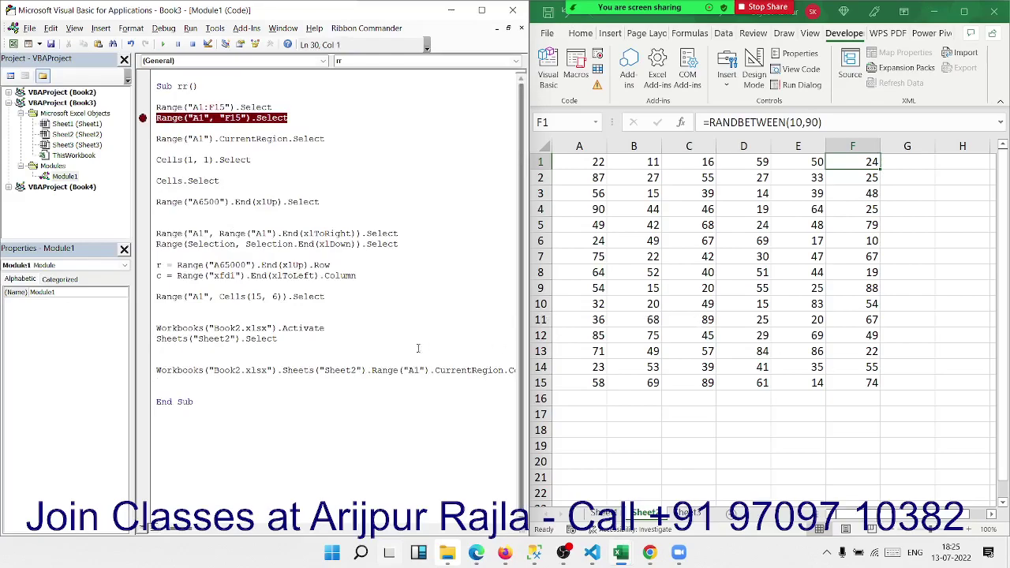
Widen the code editor window so the full CurrentRegion.Copy statement is visible
left_click_drag(284, 339, 158, 158)
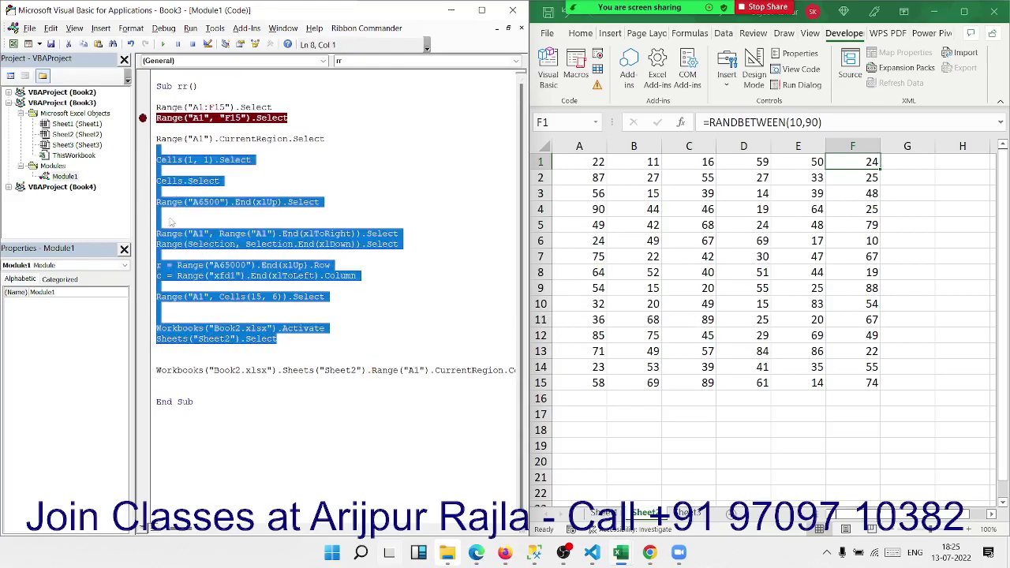
left_click(330, 403)
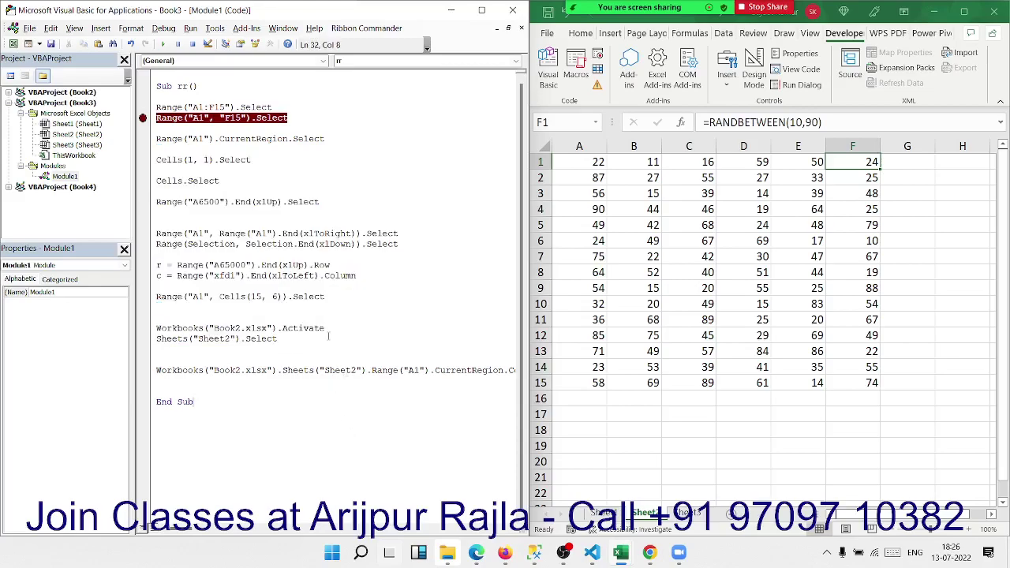
left_click_drag(529, 370, 591, 365)
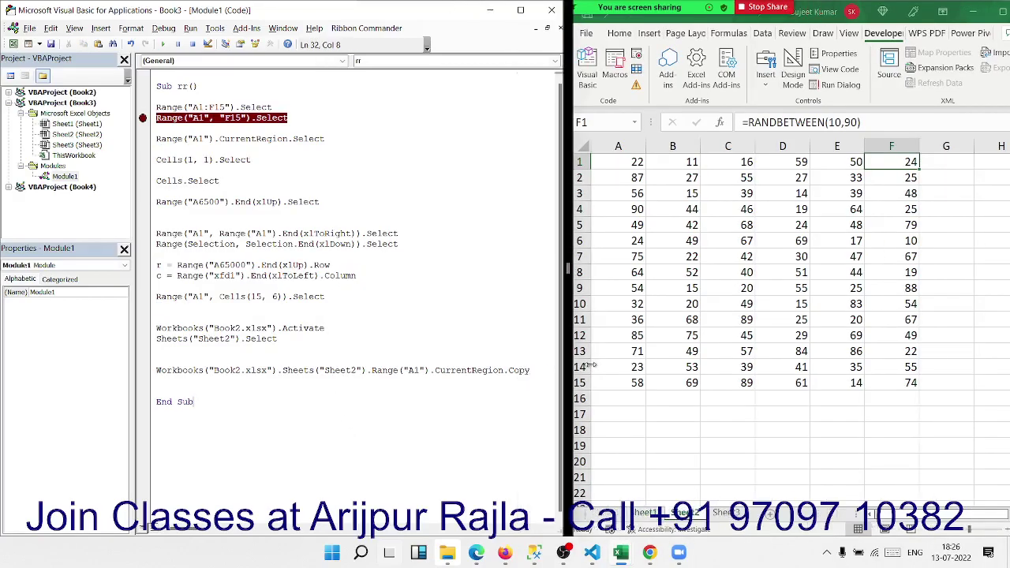
Remove the breakpoint on the Range("A1", "F15").Select line
double_click(519, 370)
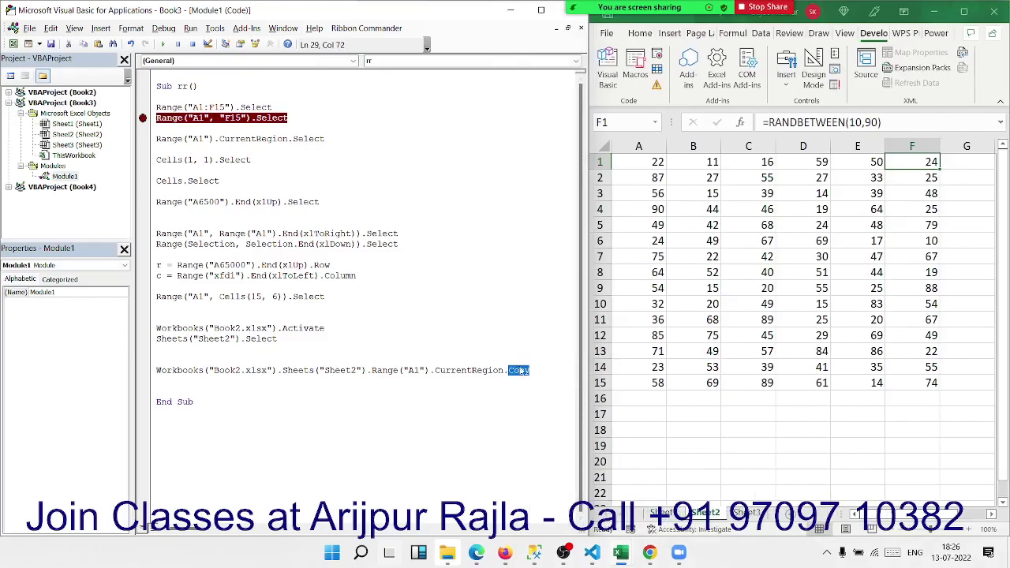
left_click(520, 370)
left_click(151, 118)
left_click(143, 117)
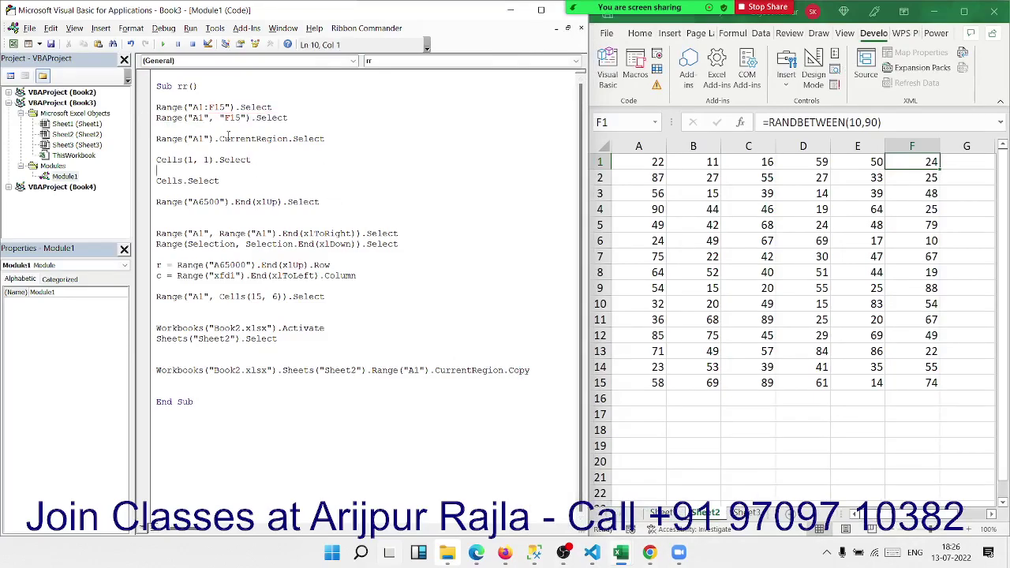